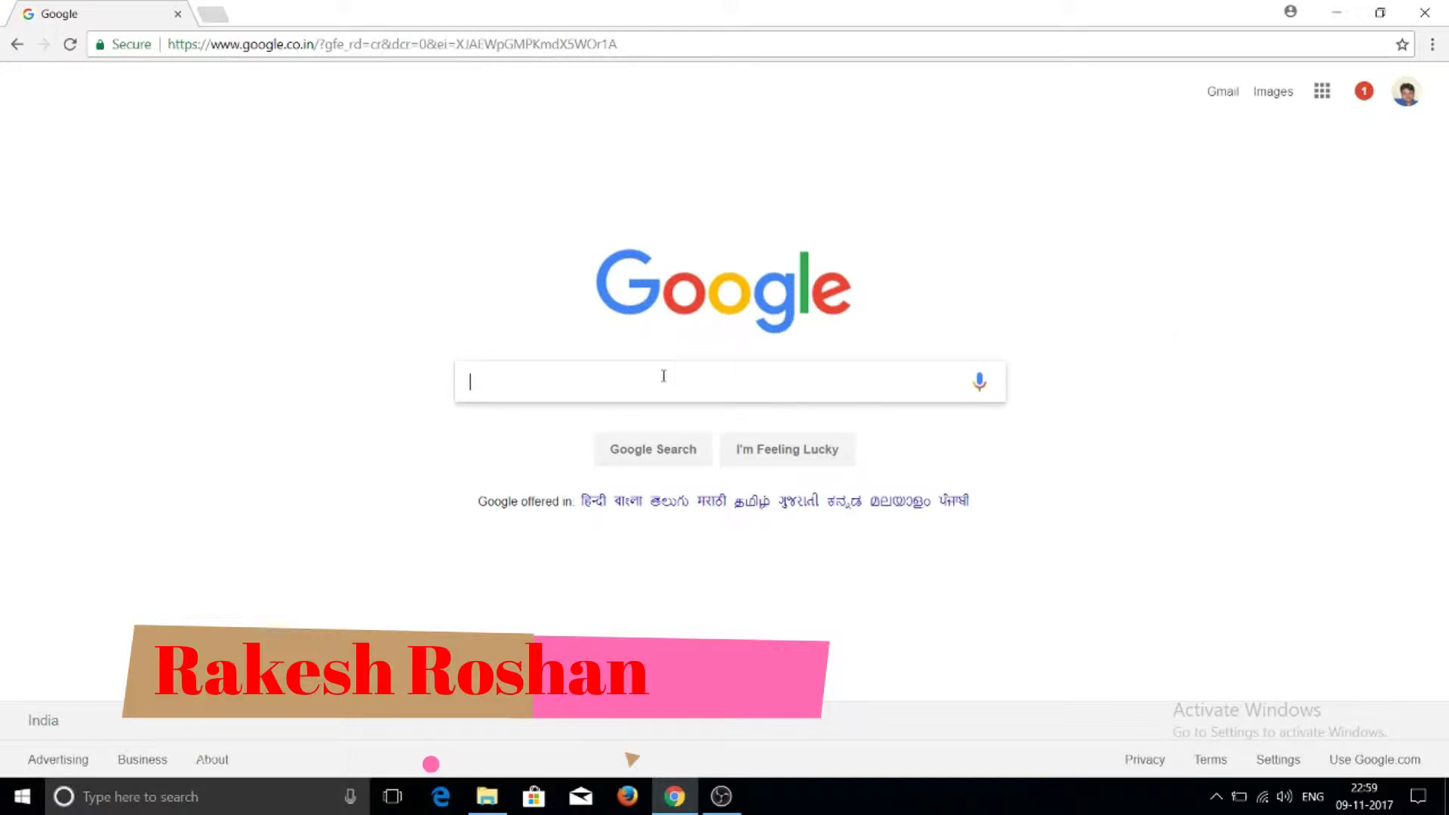
Search Google for 'download mysql for windows 10' starting from the typed 'Download MySql'
text(Do)
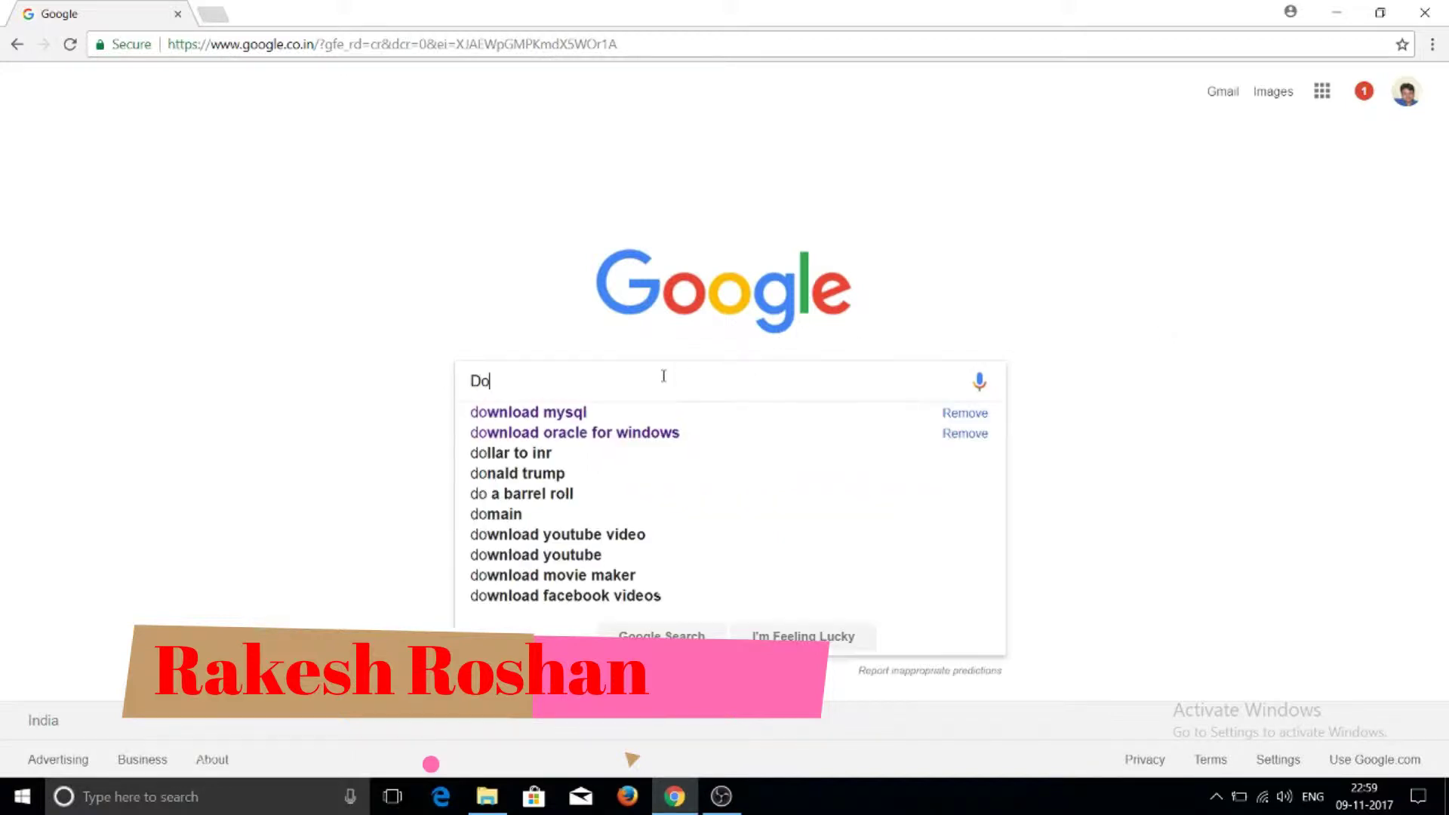
text(wnload M)
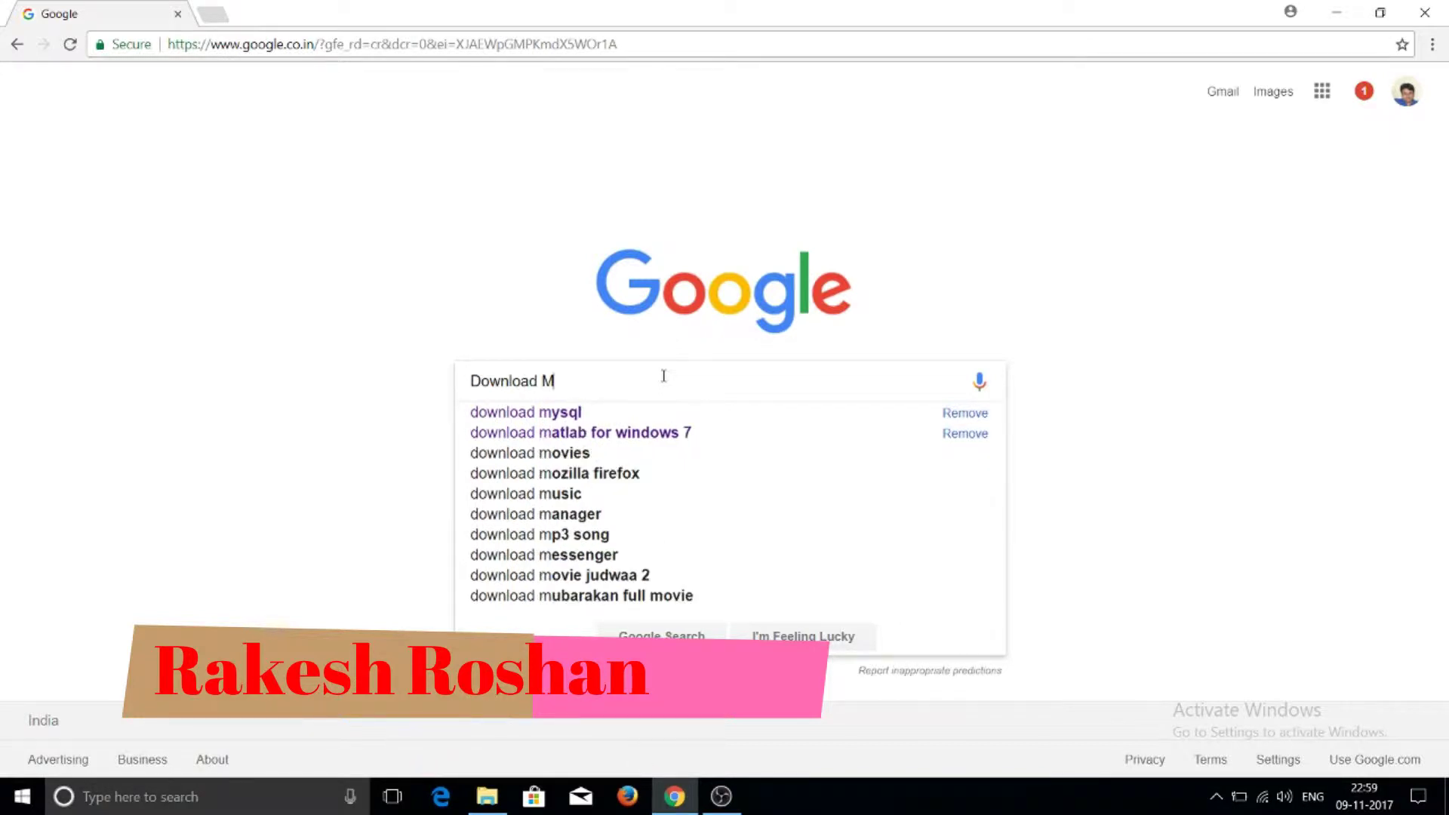
text(ySql)
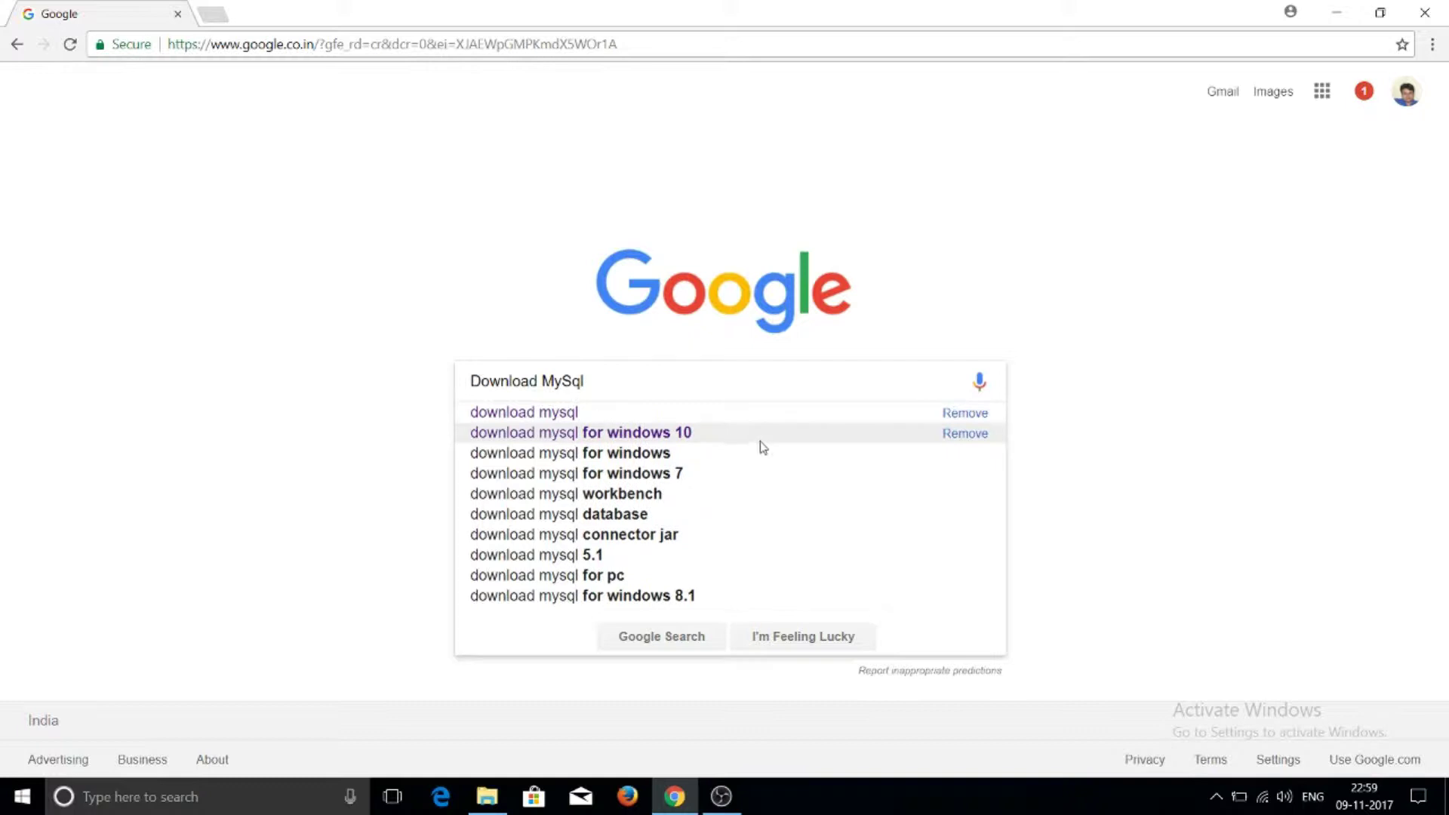
click(692, 433)
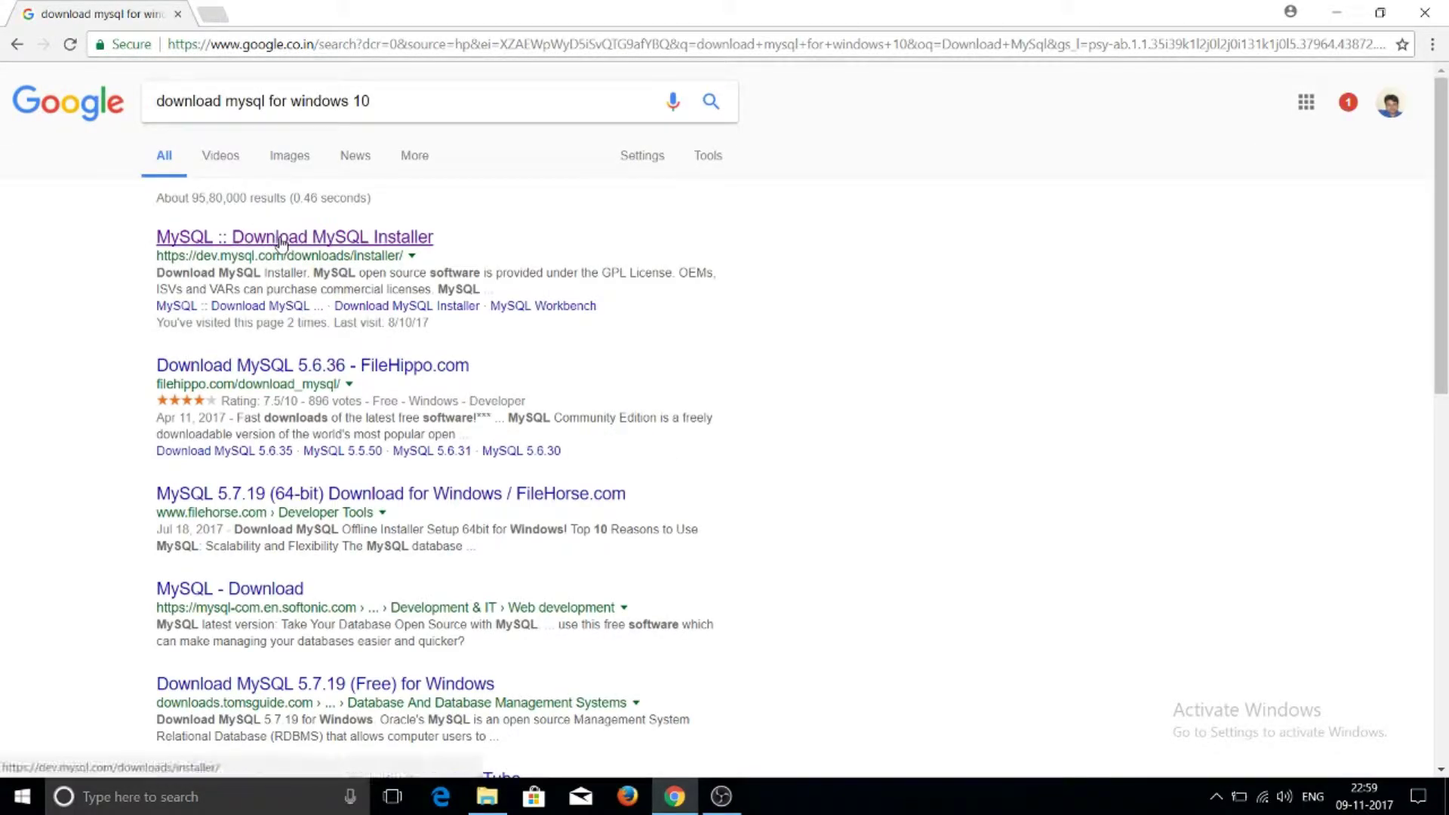
Open the dev.mysql.com Download MySQL Installer result and scroll down to the GA Releases section
click(281, 240)
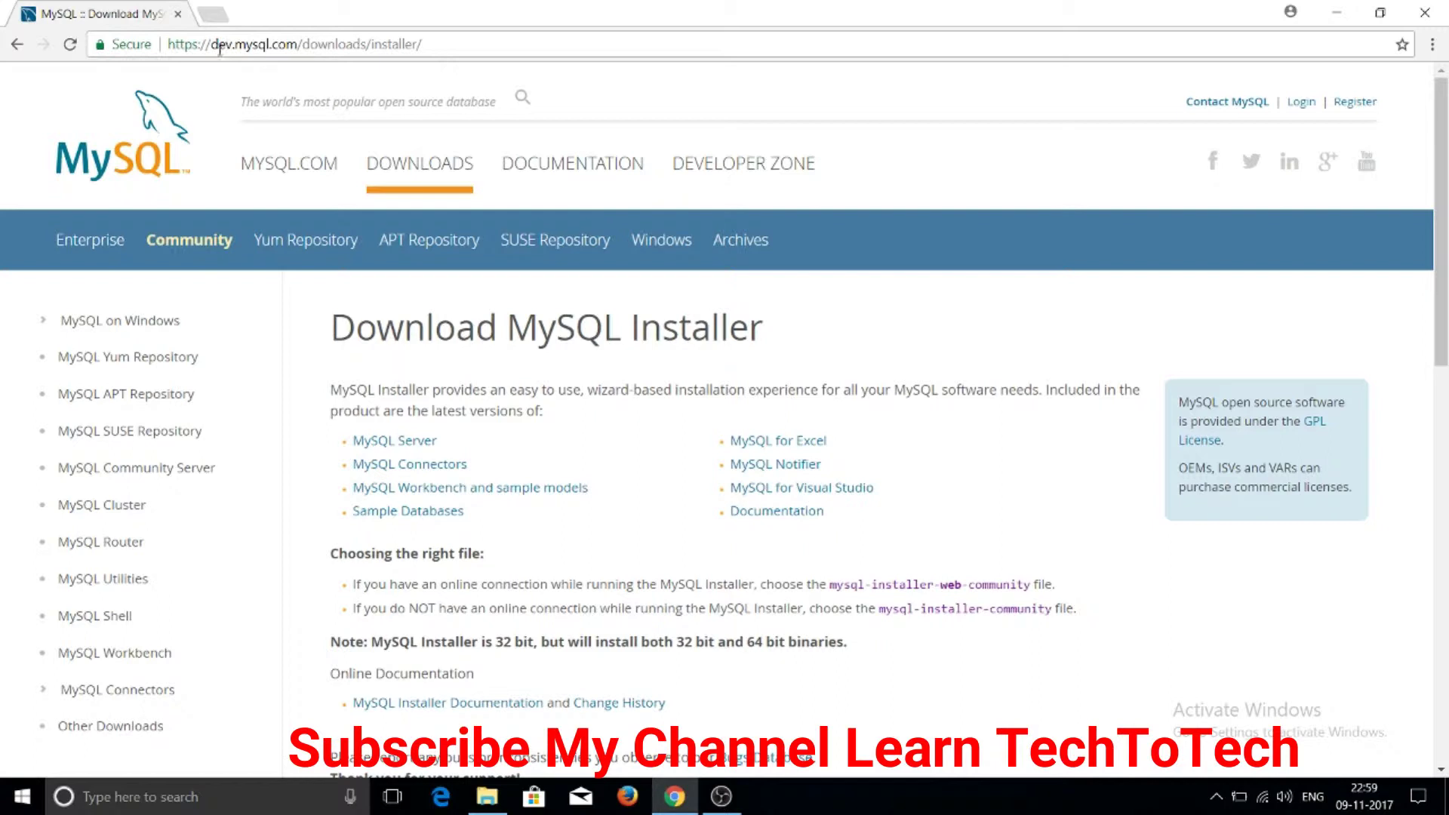
drag(207, 45, 307, 46)
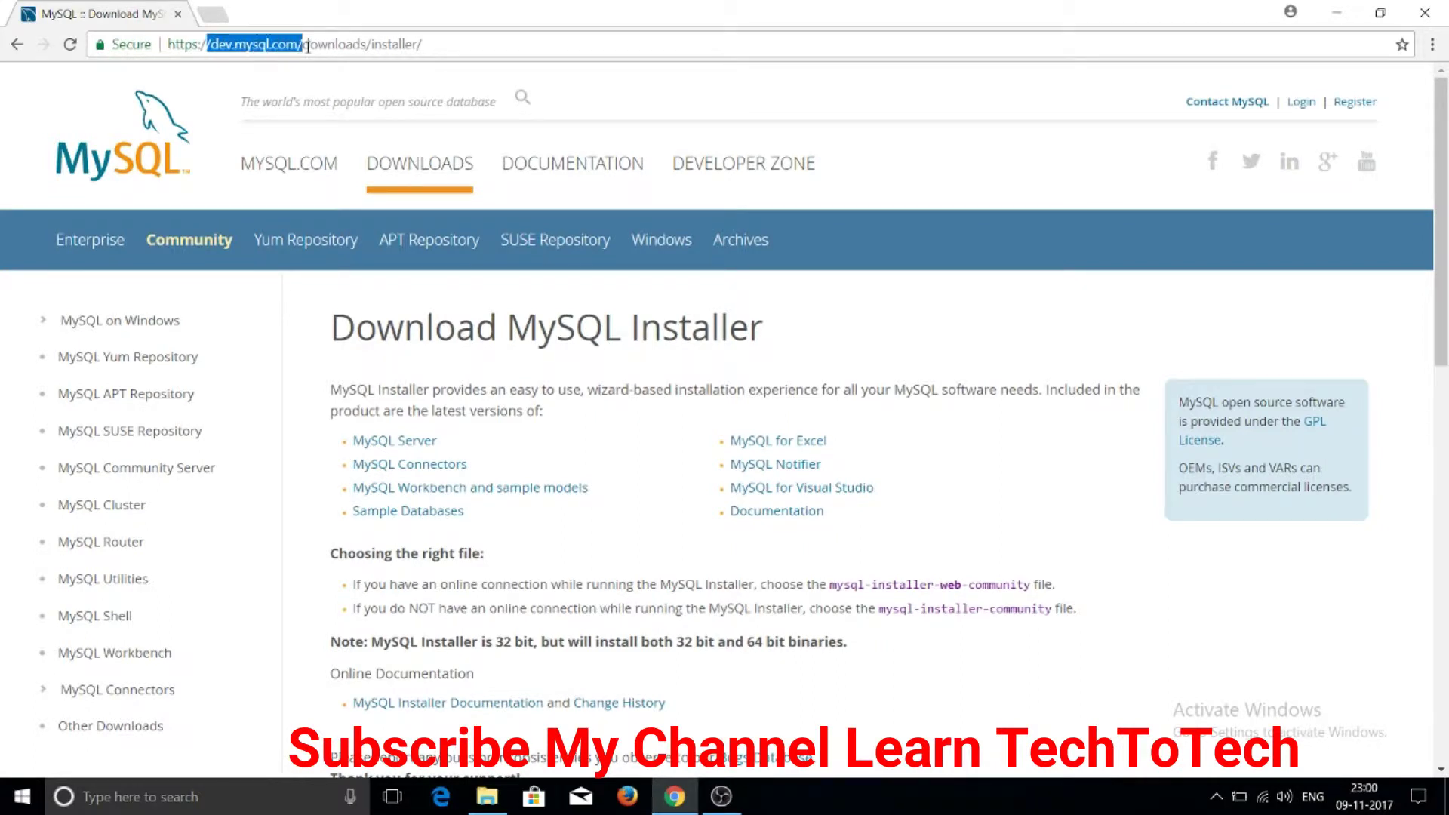
drag(1442, 161, 1445, 456)
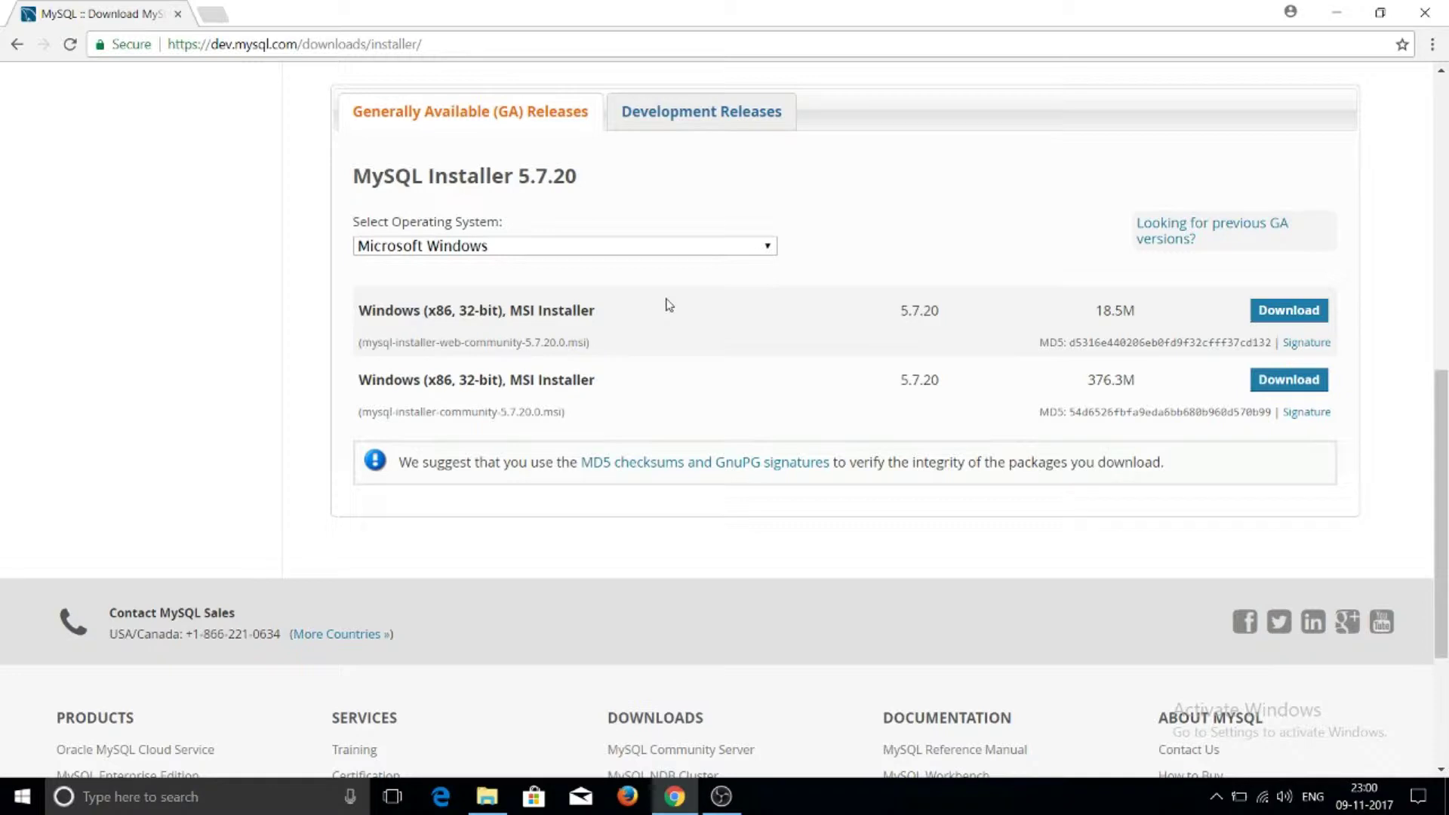
click(709, 249)
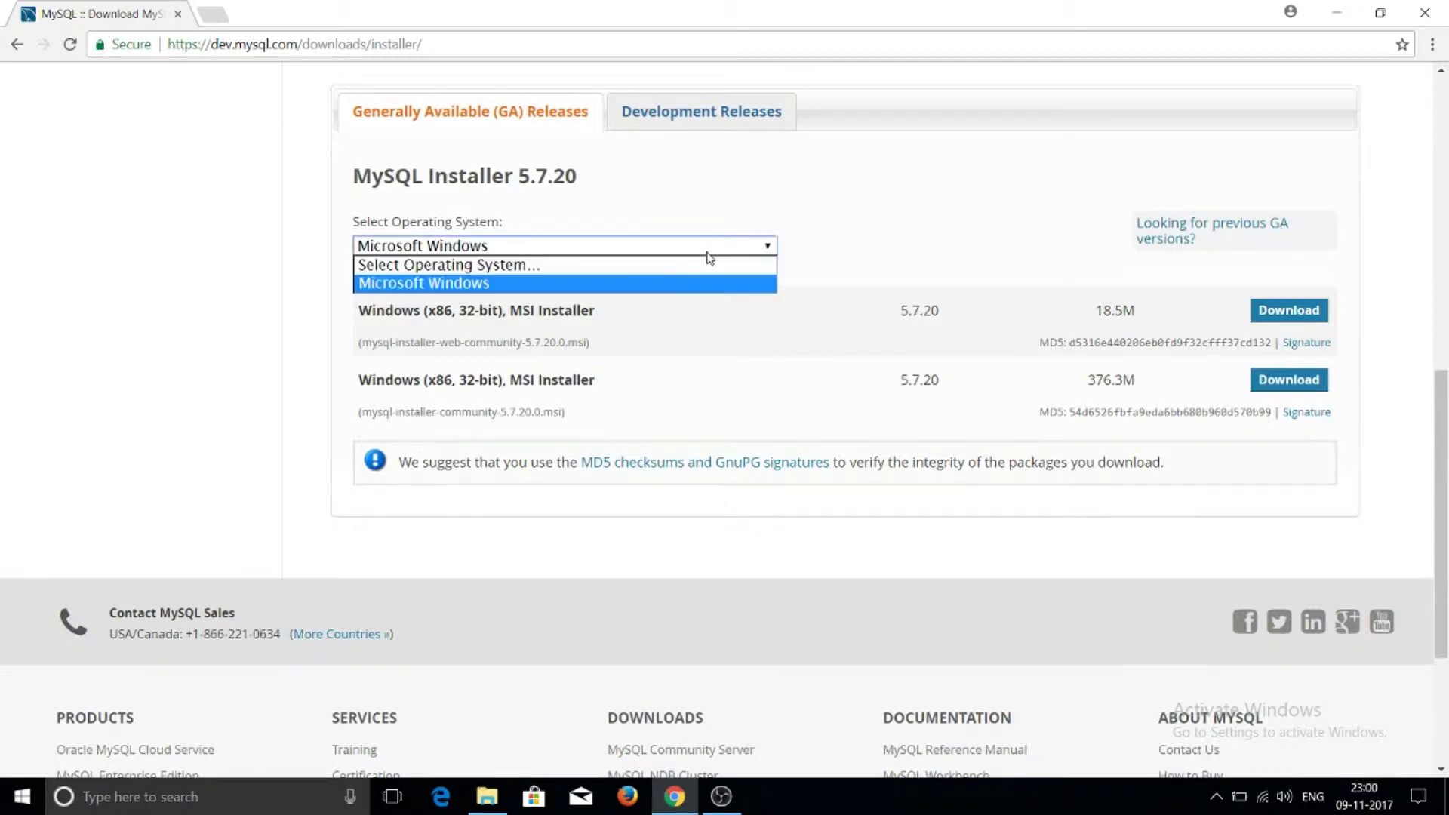
click(643, 284)
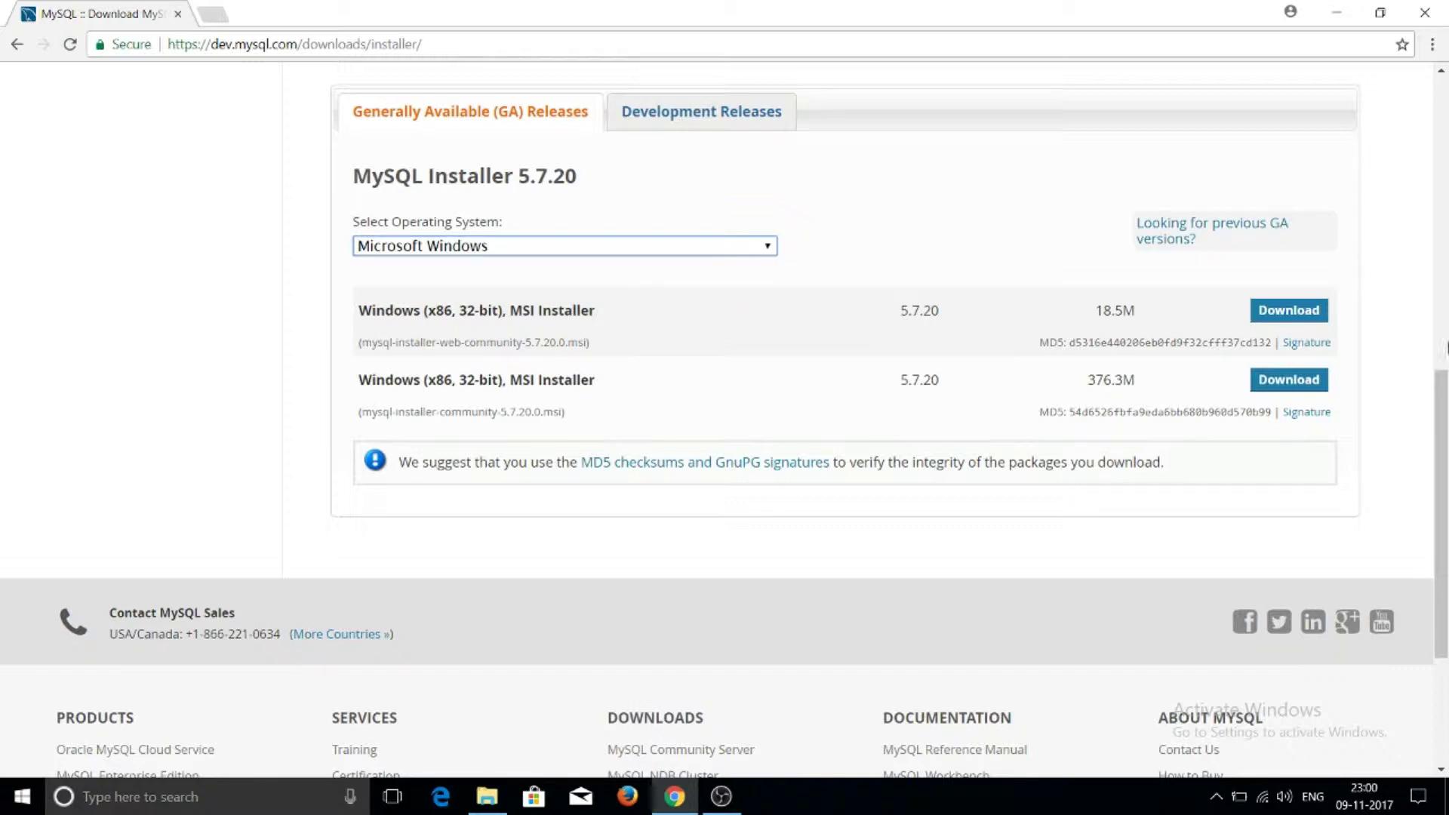
mouse_move(1440, 415)
mouse_down()
mouse_move(1433, 168)
mouse_move(1446, 393)
mouse_up()
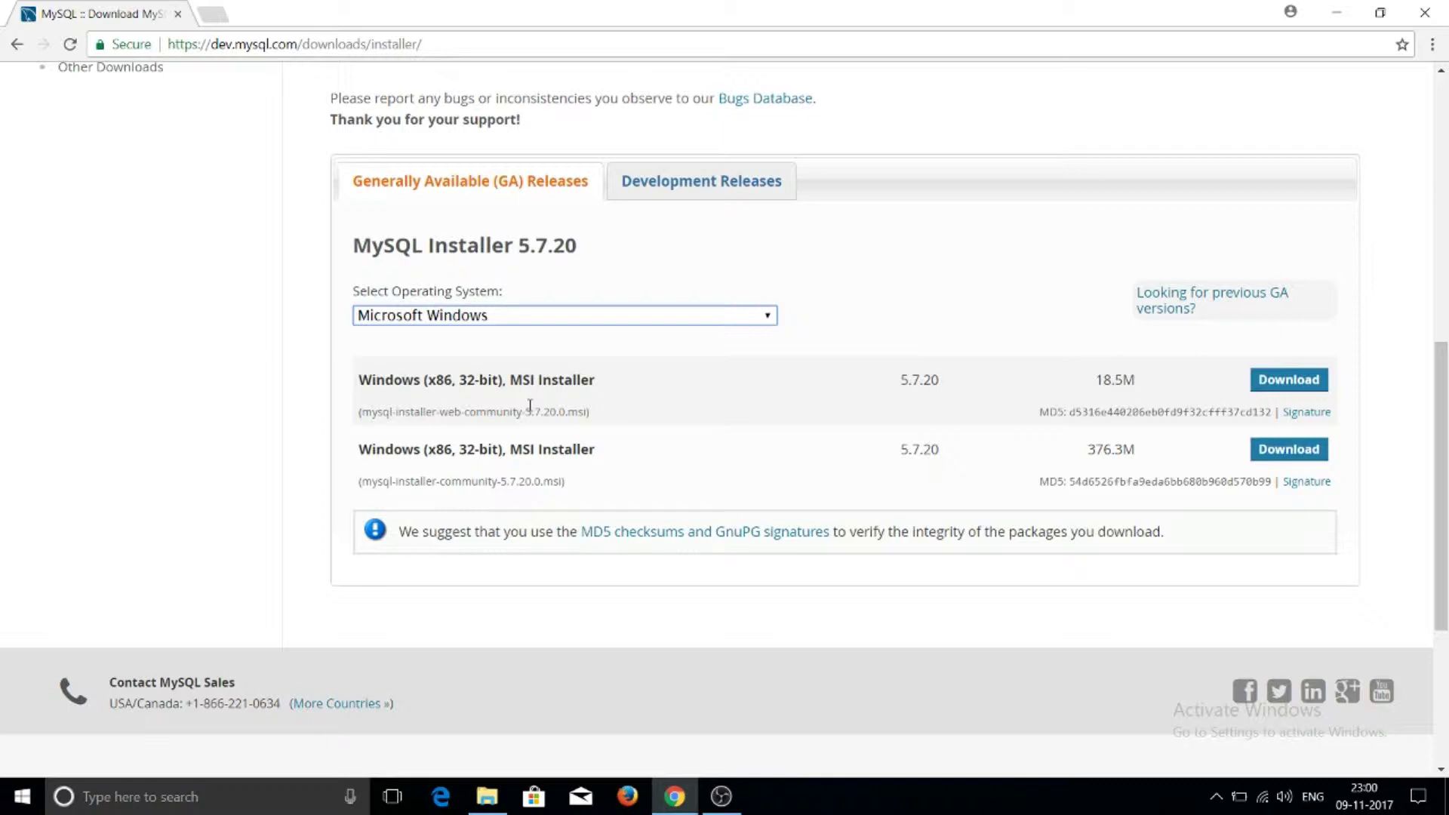
click(364, 413)
drag(364, 412, 585, 414)
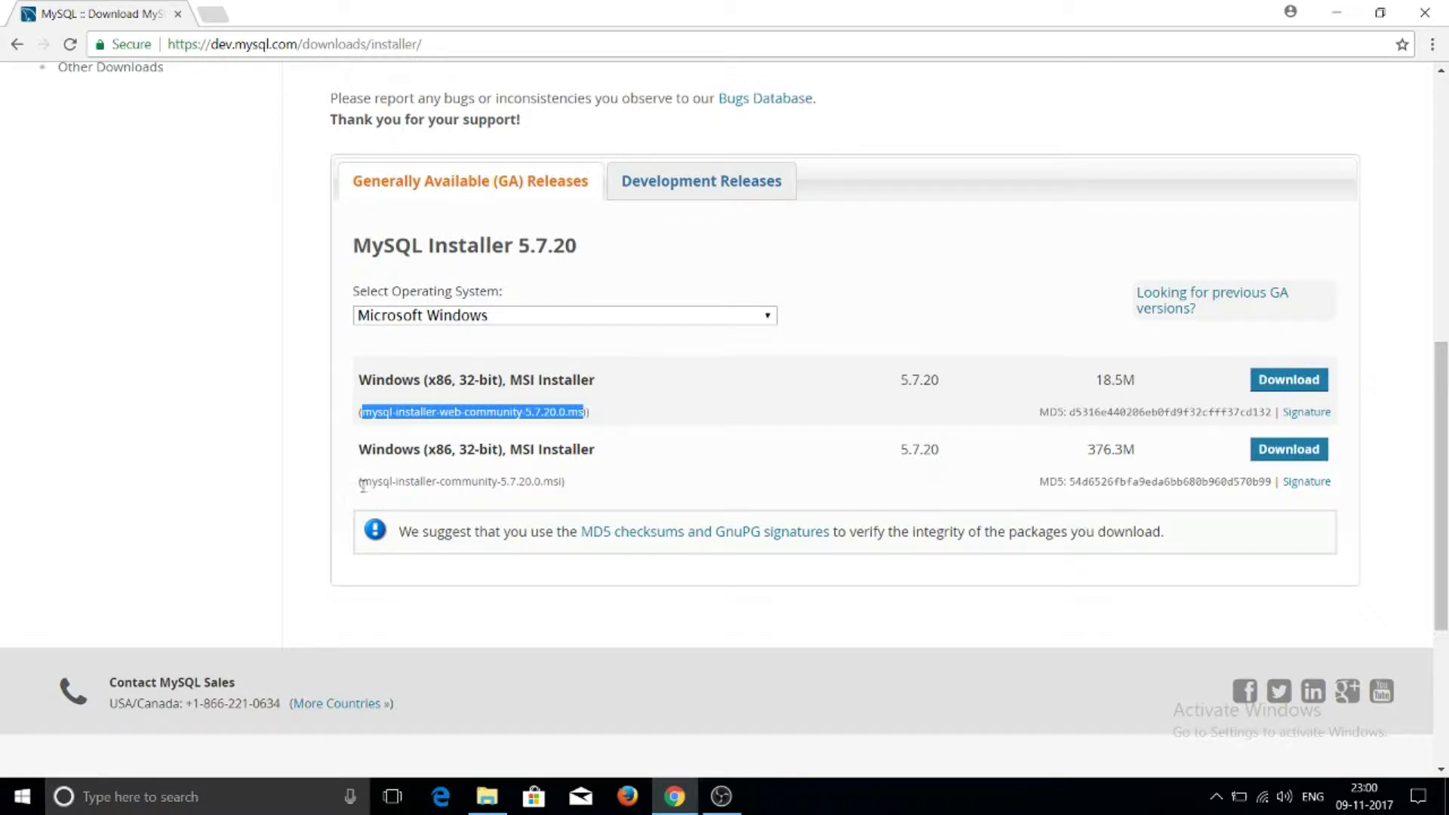
drag(365, 481, 559, 496)
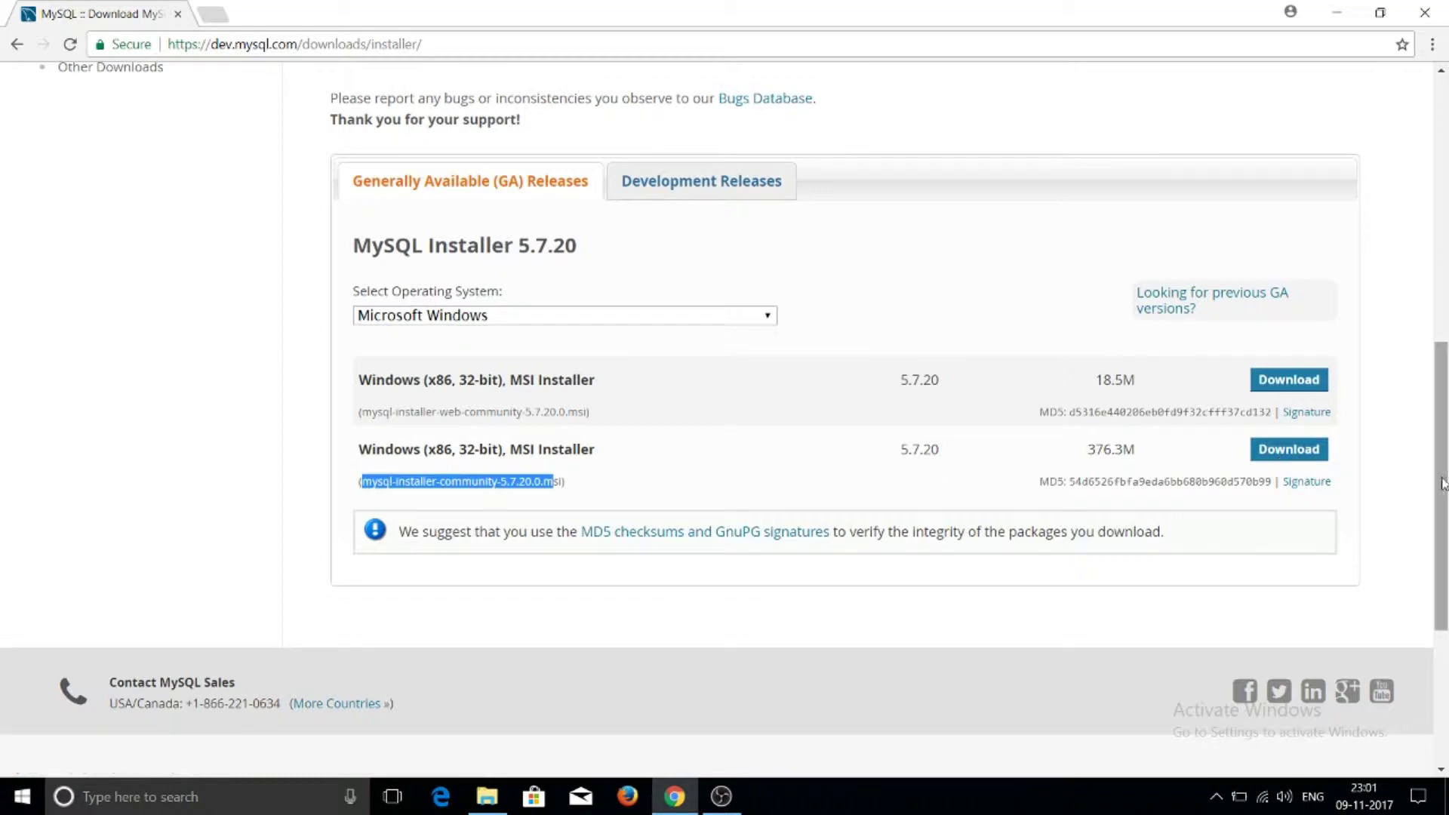
drag(1441, 485, 431, 88)
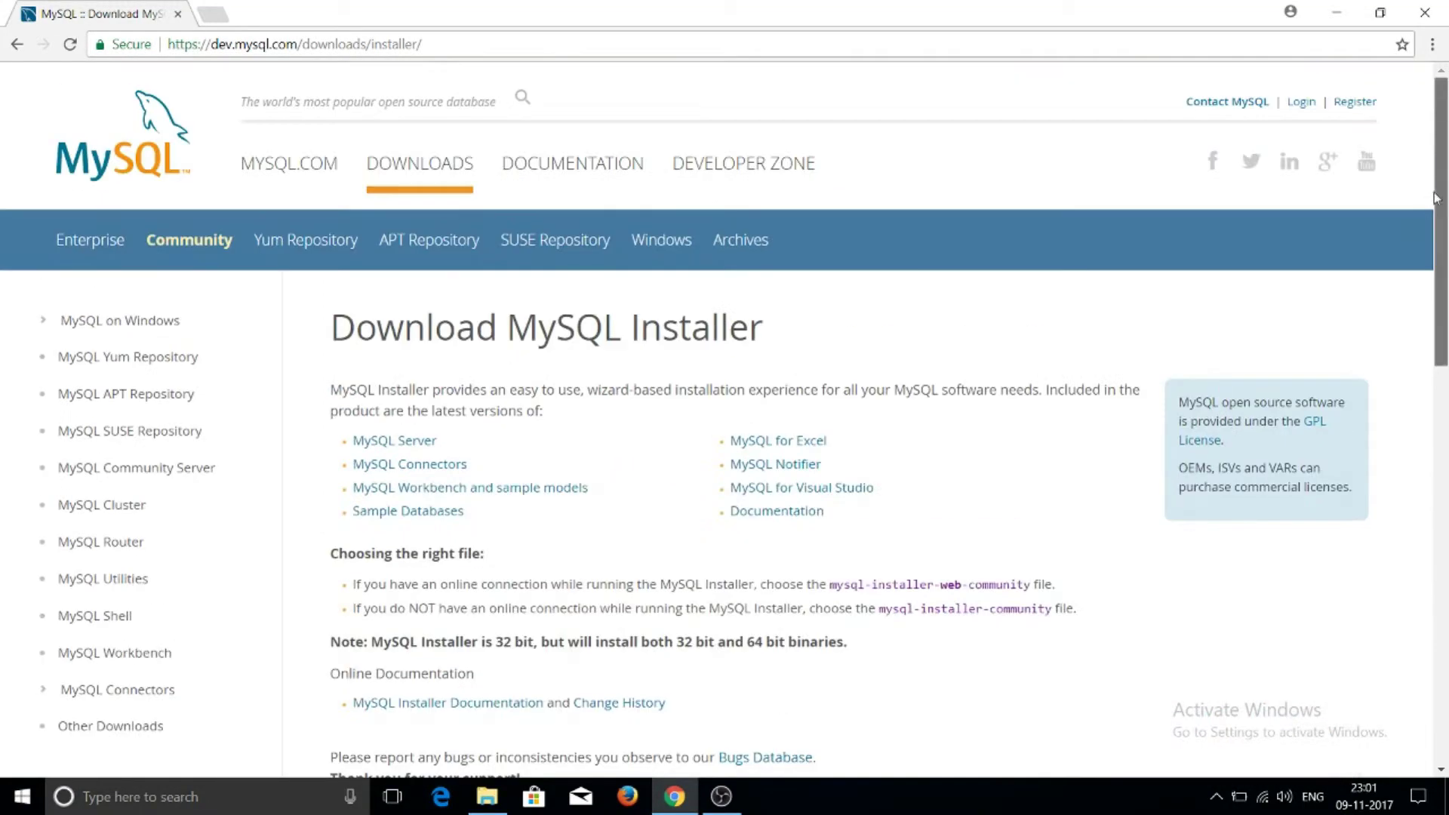
Trim the address to dev.mysql.com, load it, and go to its Downloads page
click(468, 43)
click(468, 43)
key(BackSpace)
key(BackSpace)
key(BackSpace)
key(BackSpace)
key(BackSpace)
key(BackSpace)
key(BackSpace)
key(BackSpace)
key(BackSpace)
key(BackSpace)
key(BackSpace)
key(BackSpace)
key(BackSpace)
key(BackSpace)
key(BackSpace)
key(BackSpace)
key(BackSpace)
key(BackSpace)
key(BackSpace)
key(BackSpace)
key(BackSpace)
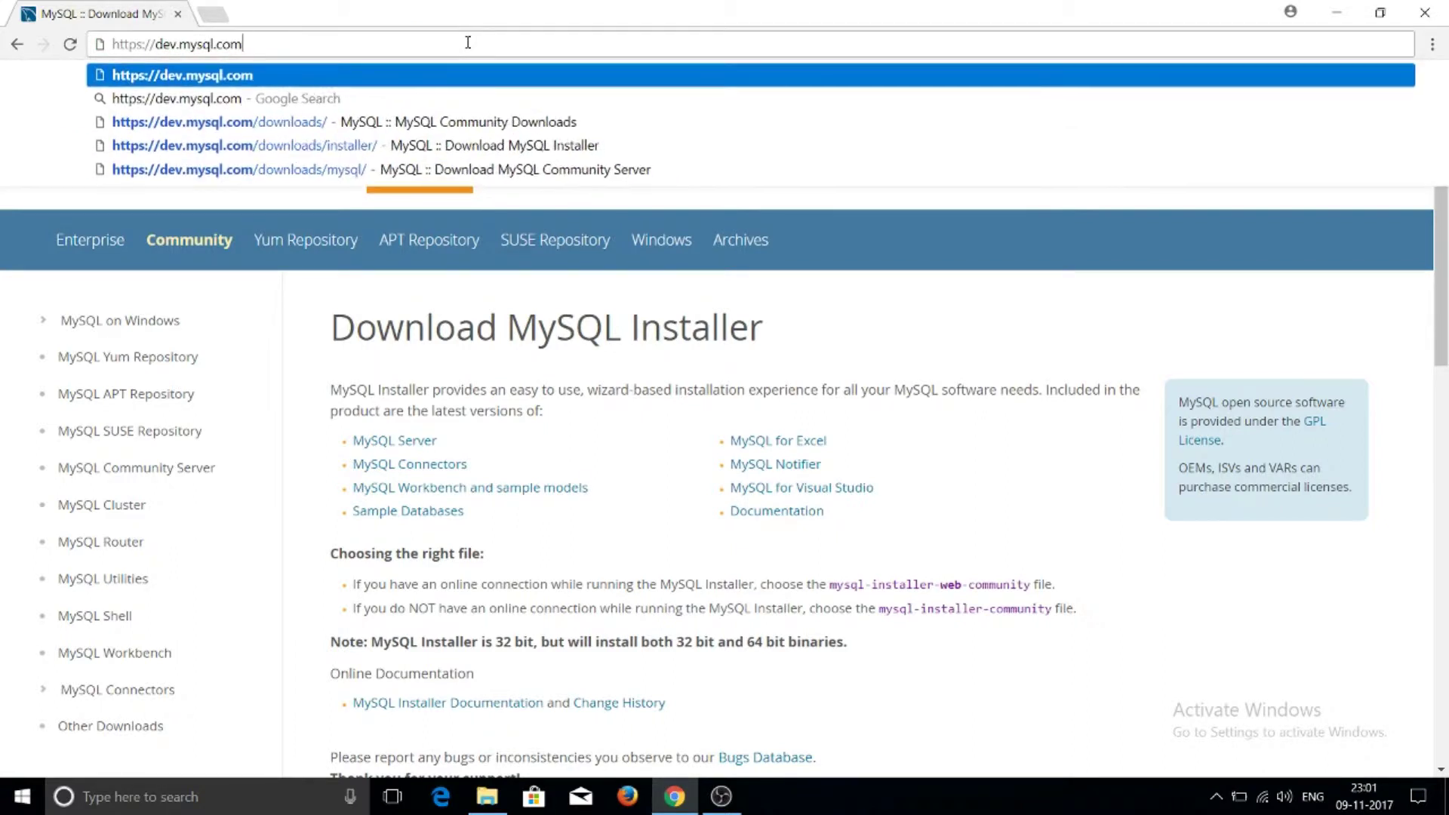
key(Return)
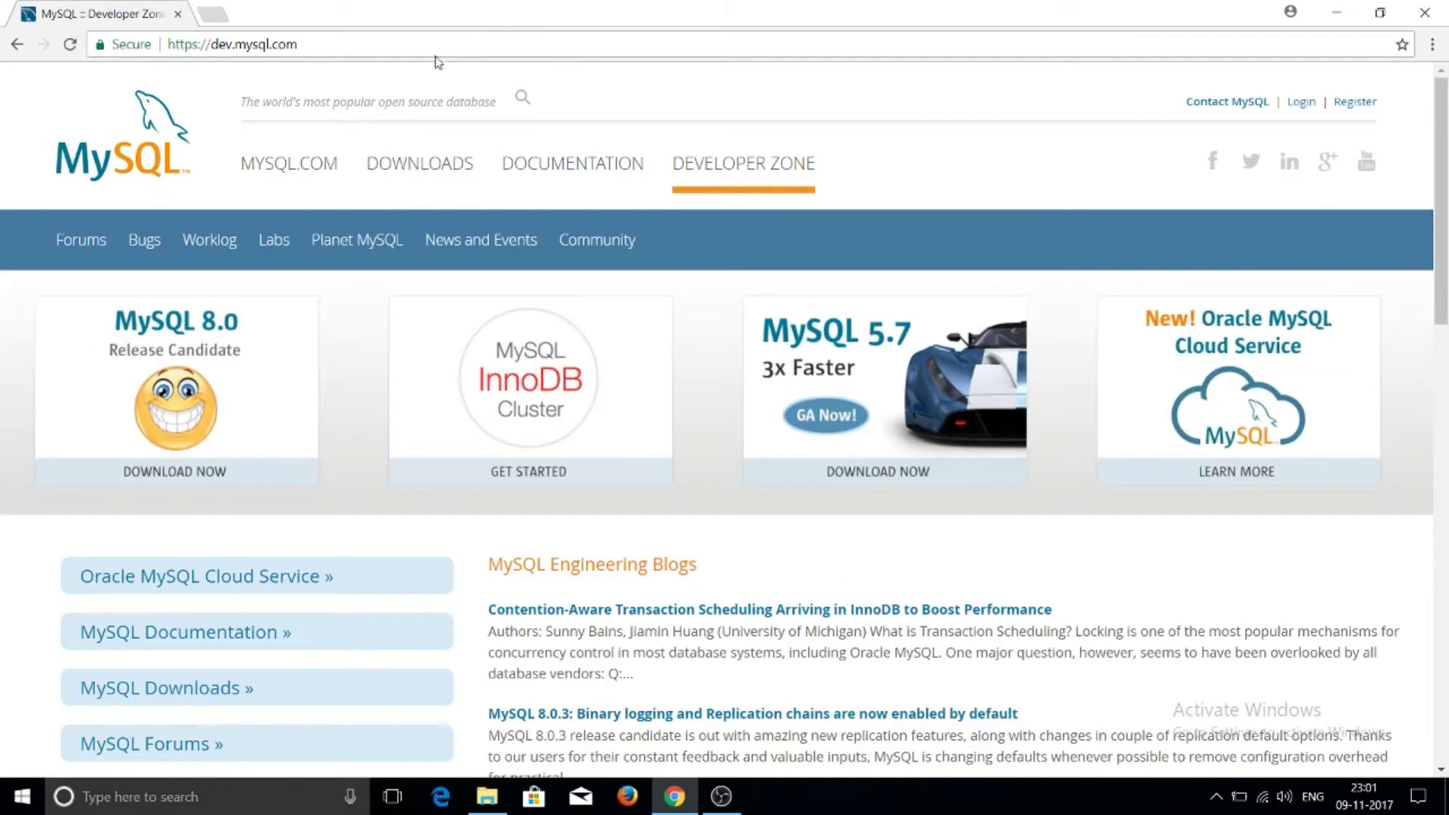
click(421, 172)
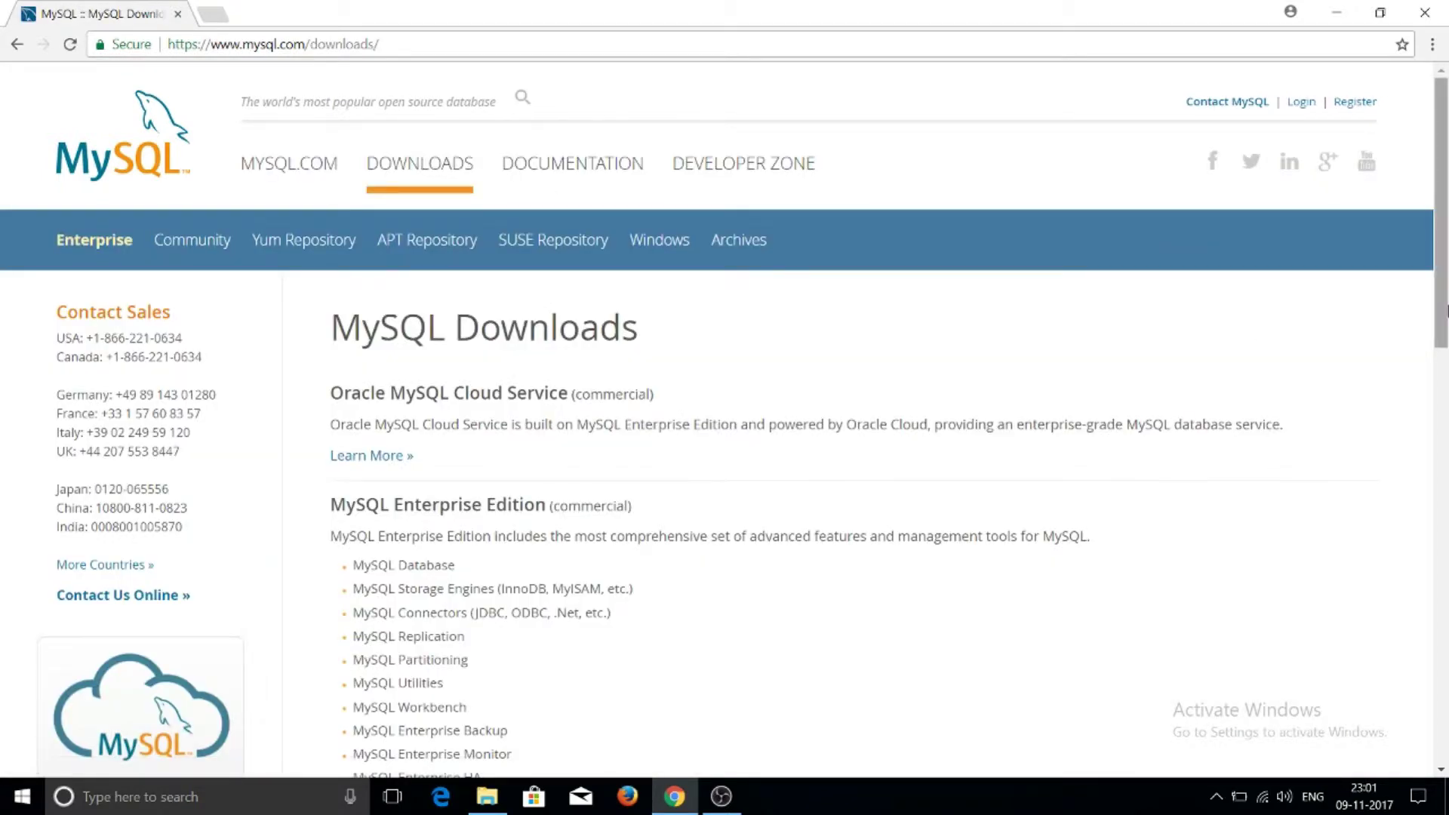
Go through Community (GPL) Downloads to the MySQL Community Server download page
drag(1441, 218, 1443, 583)
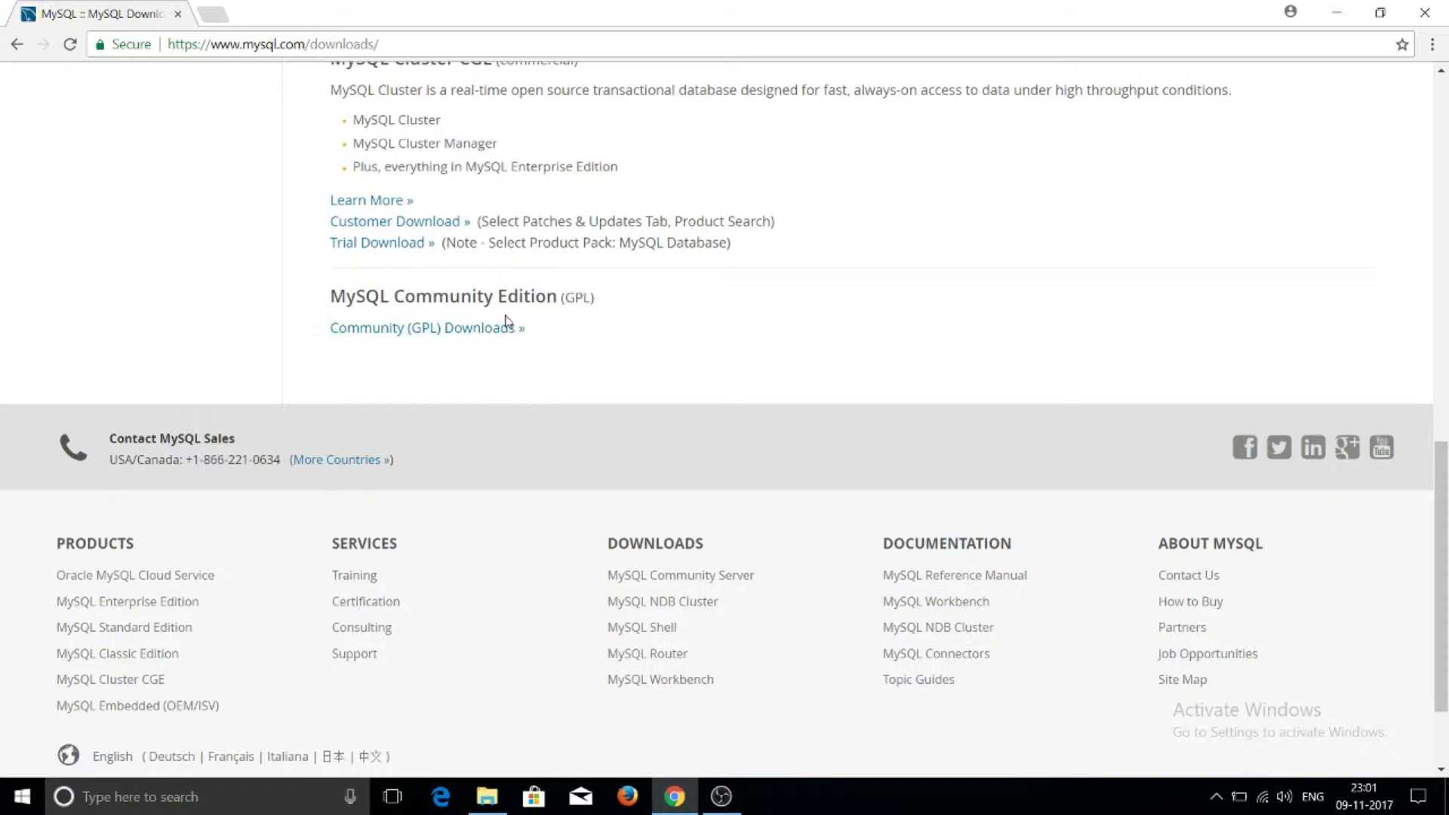
click(434, 331)
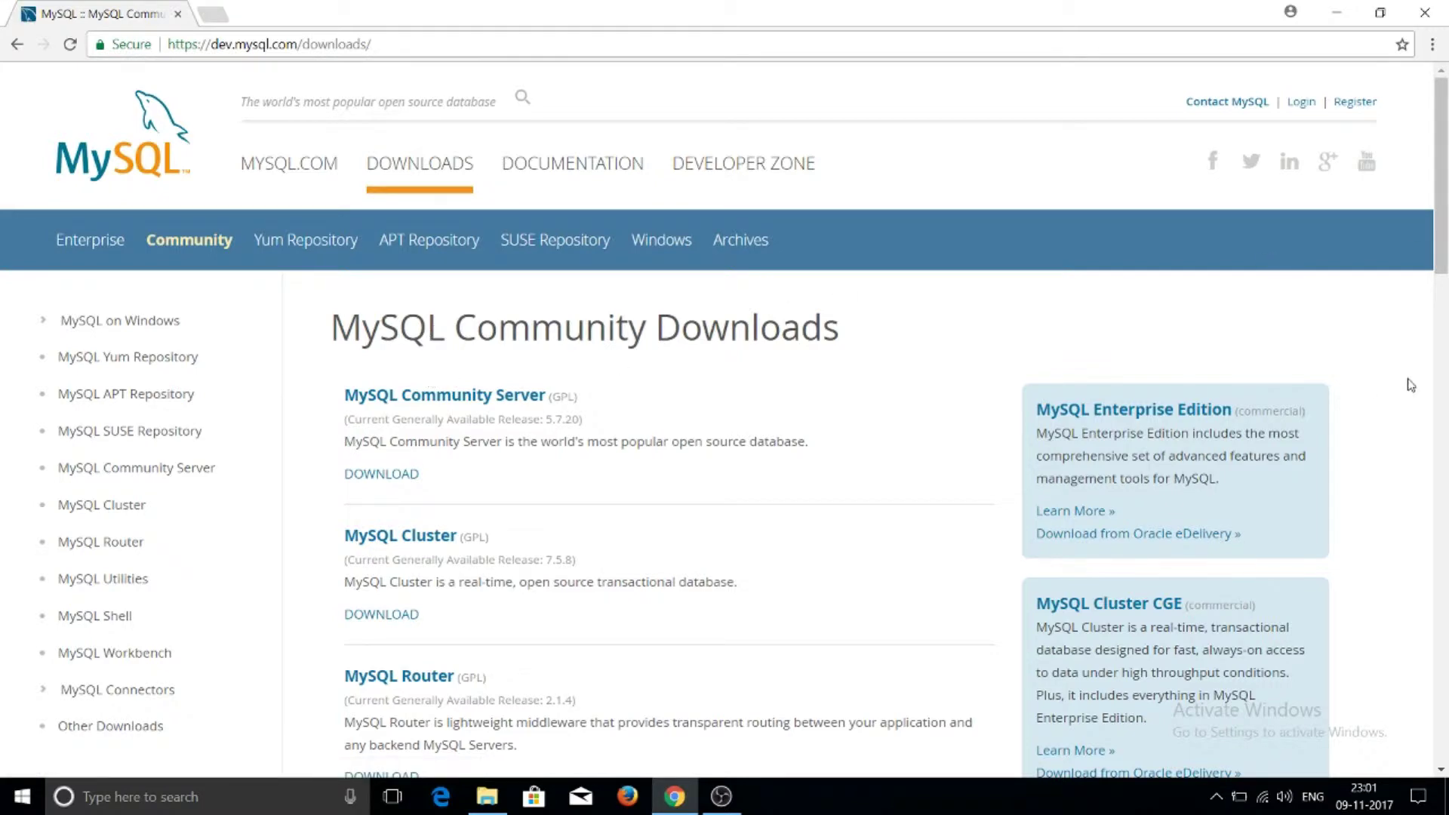
scroll(1444, 301, down, 4)
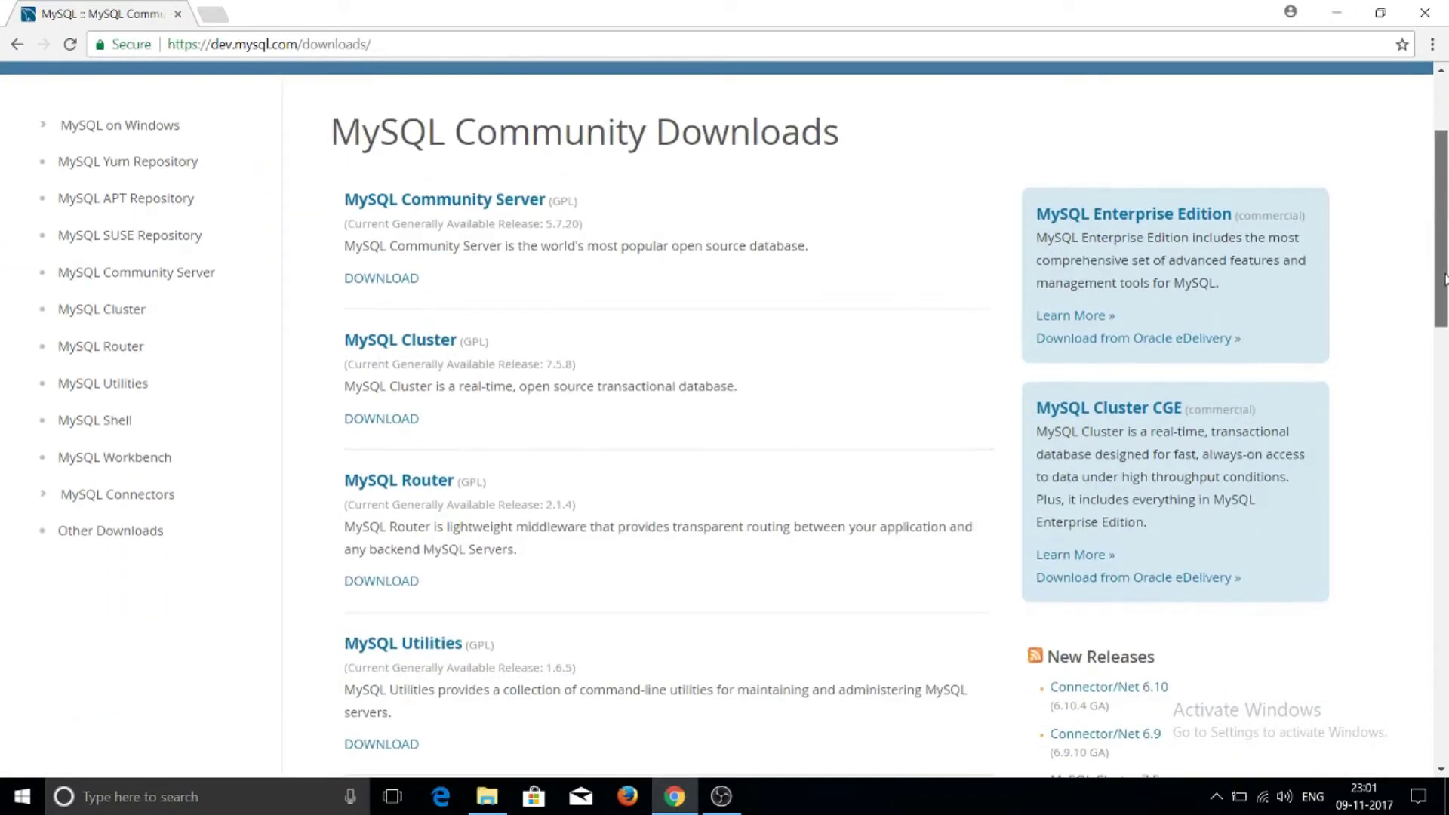
drag(1444, 304, 1437, 223)
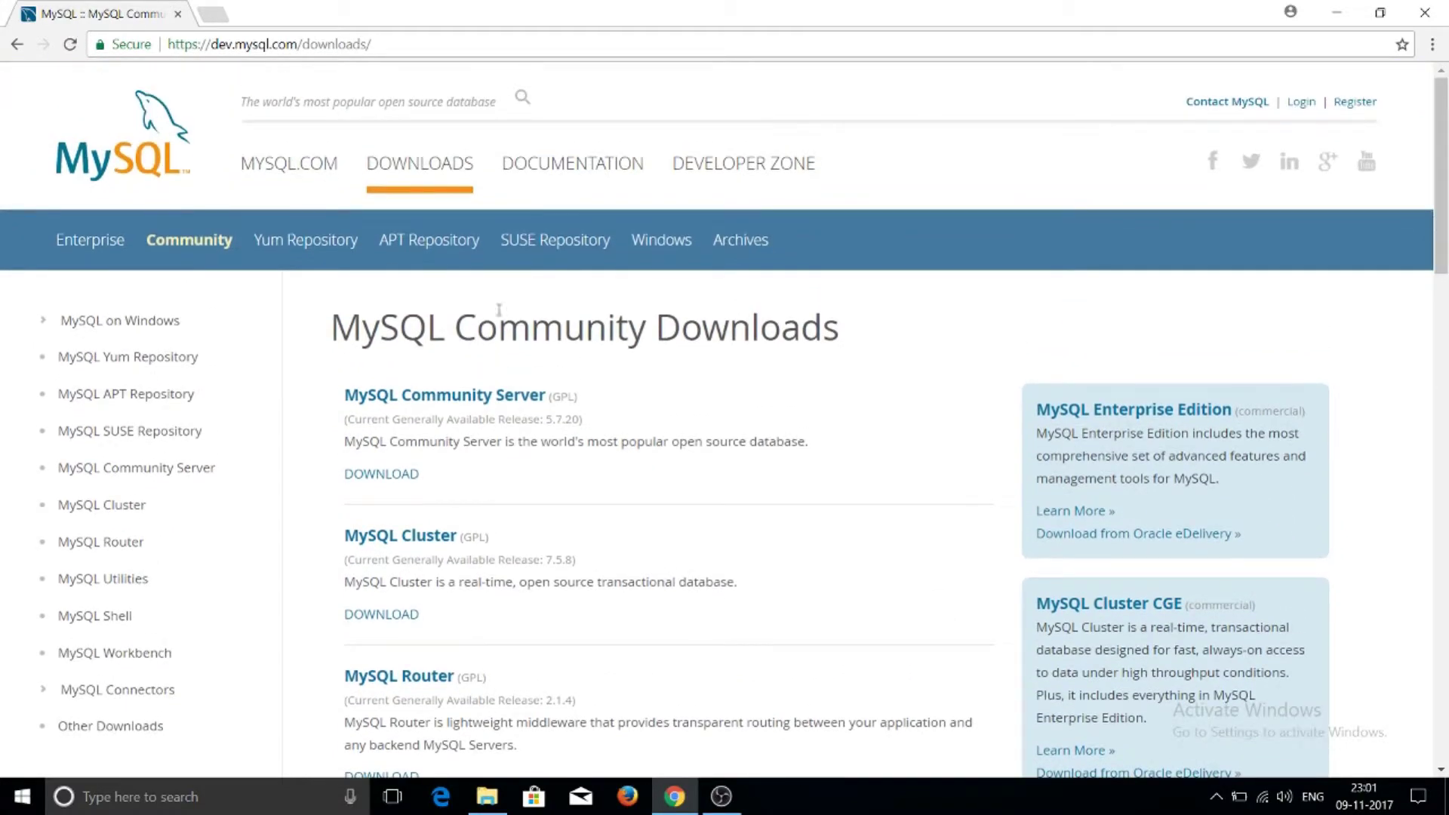
click(427, 402)
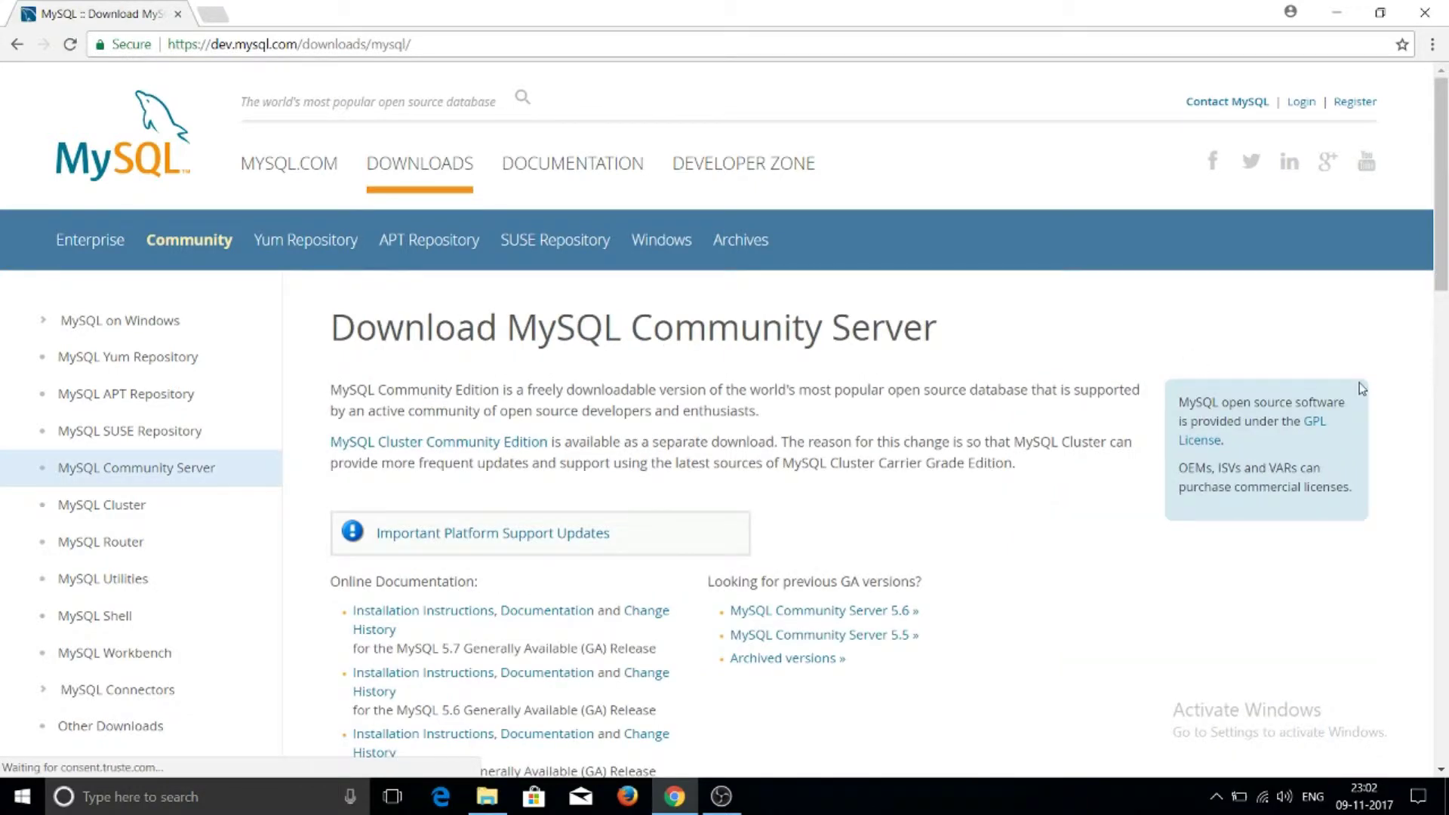
Keep Microsoft Windows and all Windows versions selected, then scroll to the MySQL Installer 5.7.20 downloads
drag(1444, 216, 1445, 412)
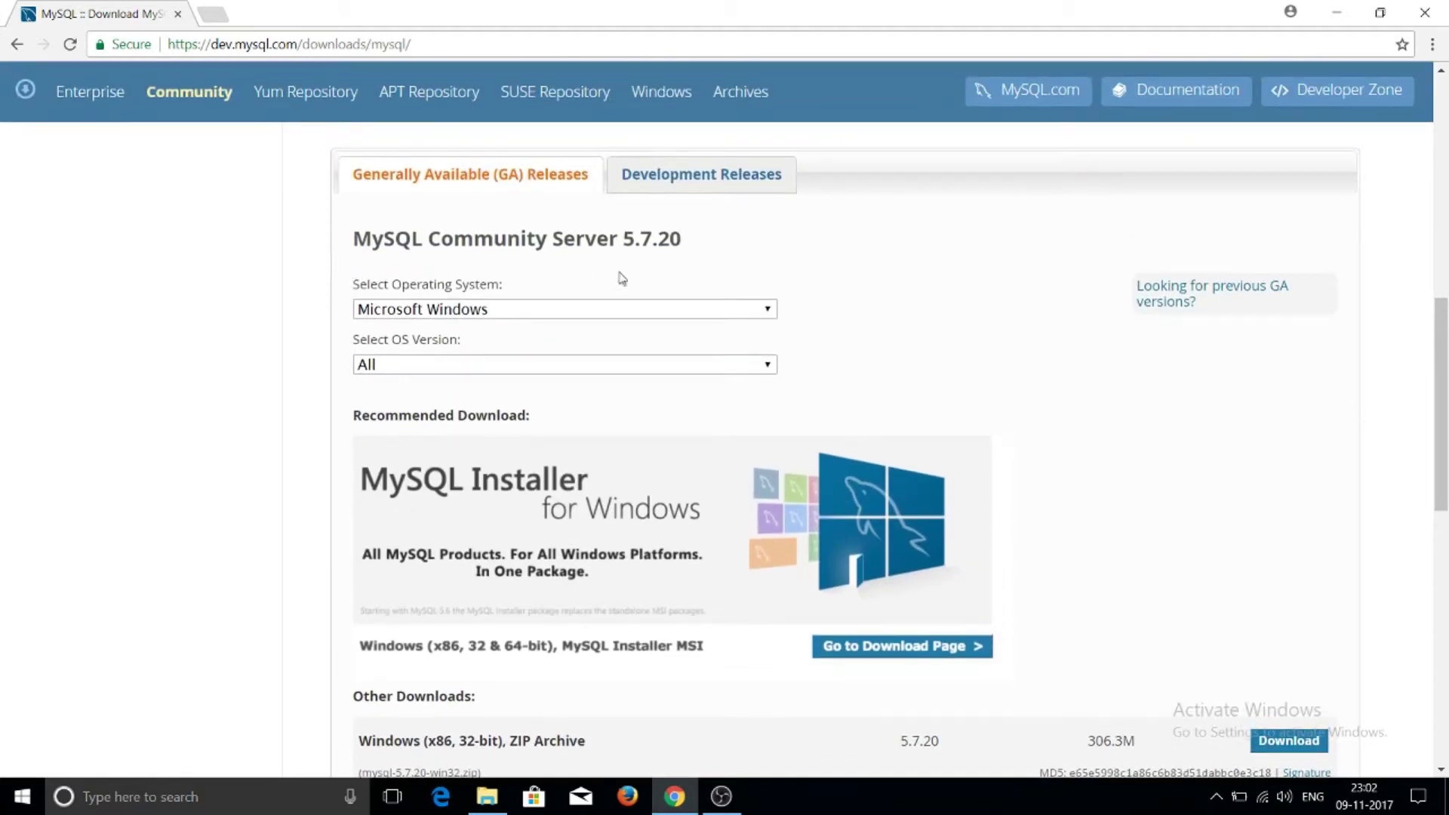
click(664, 315)
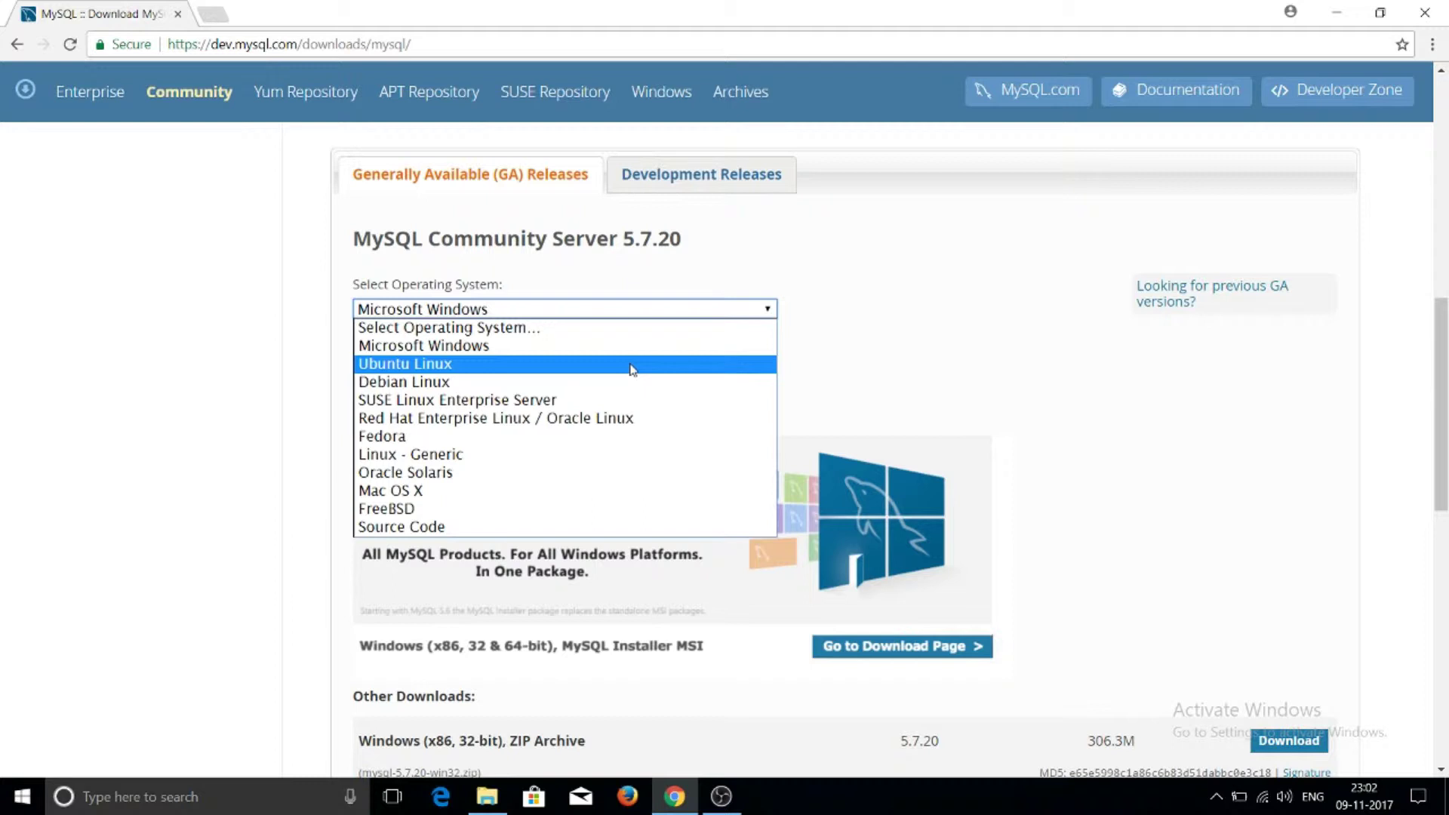
click(628, 347)
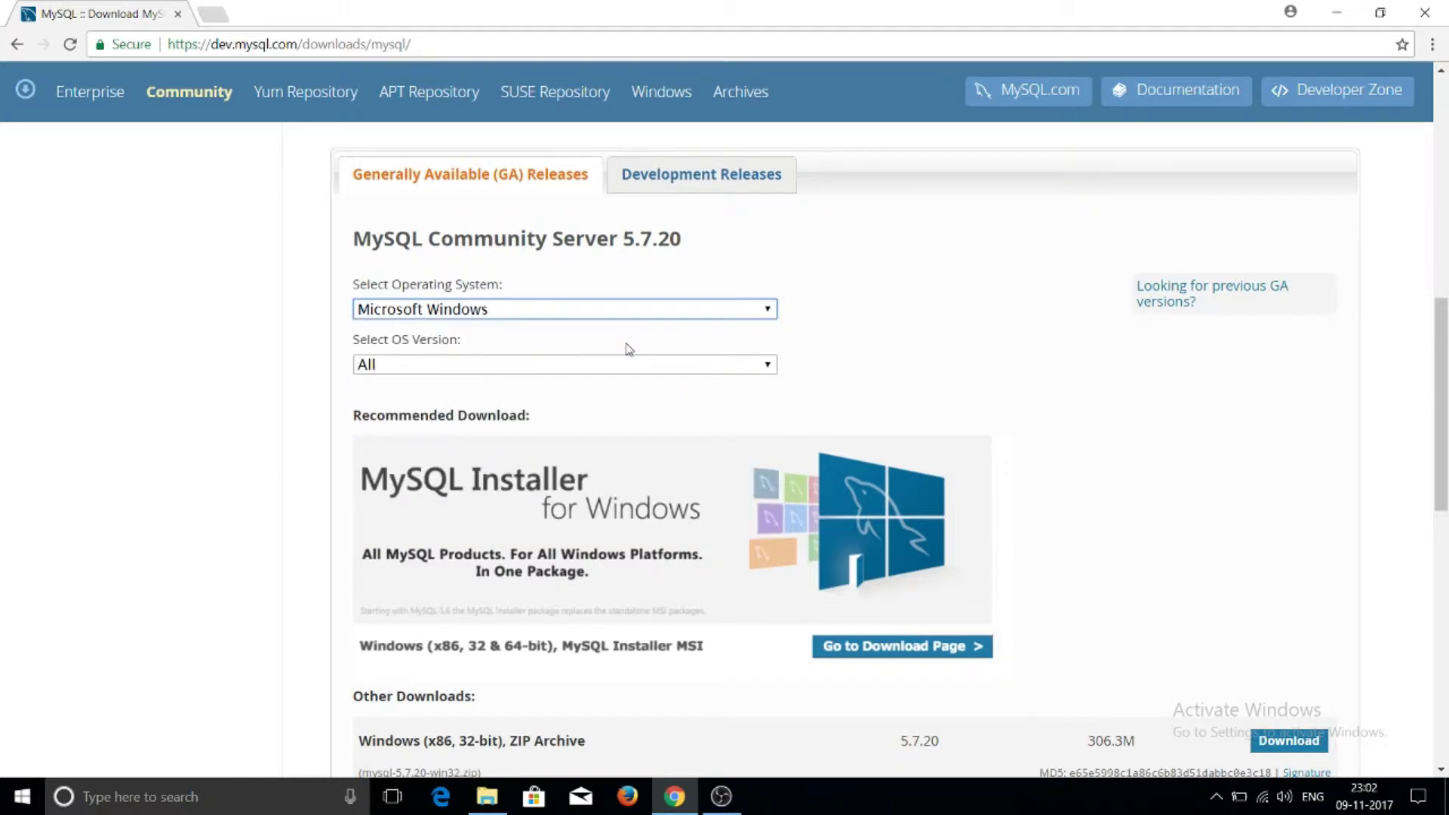
click(639, 367)
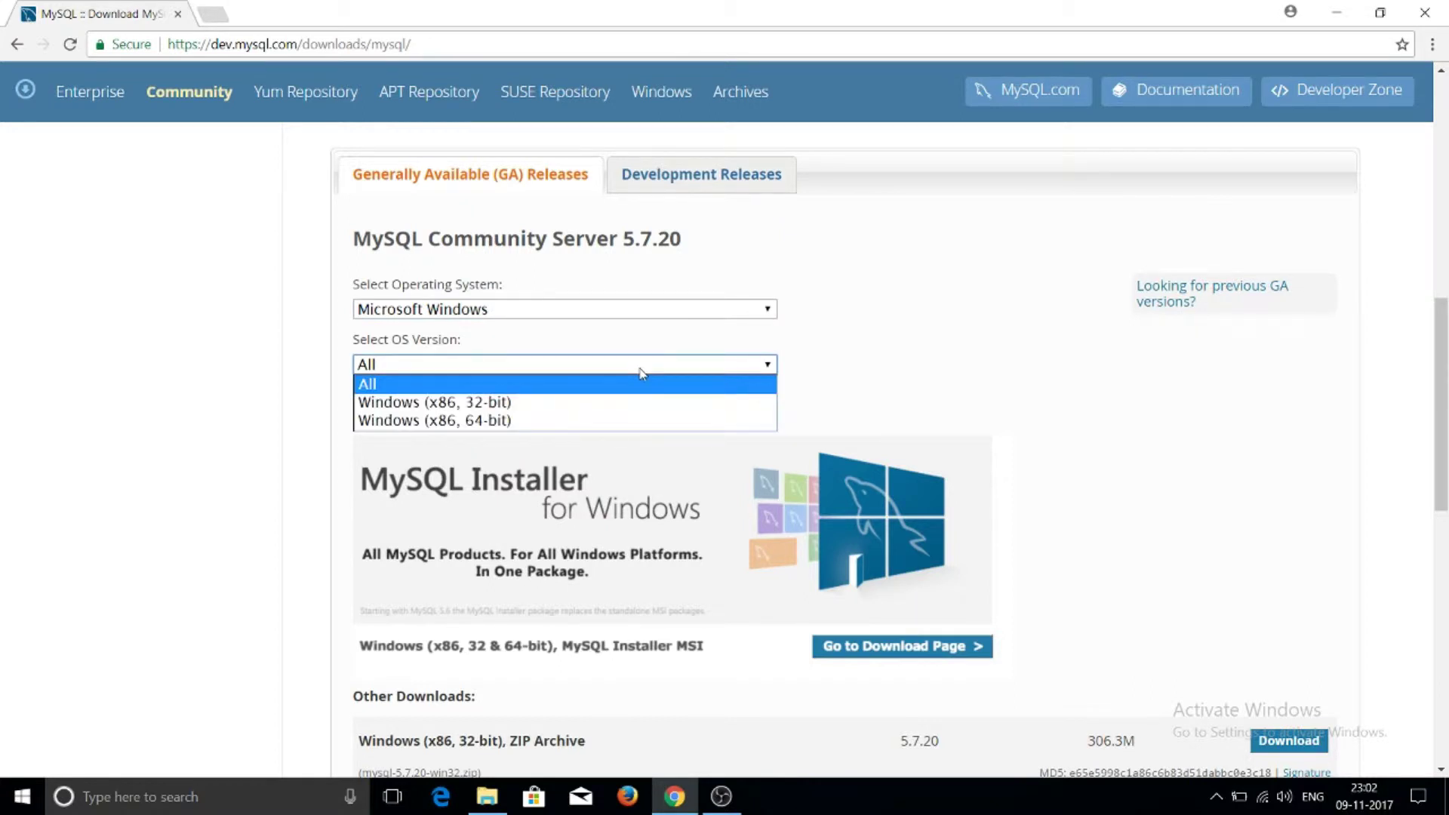
click(626, 386)
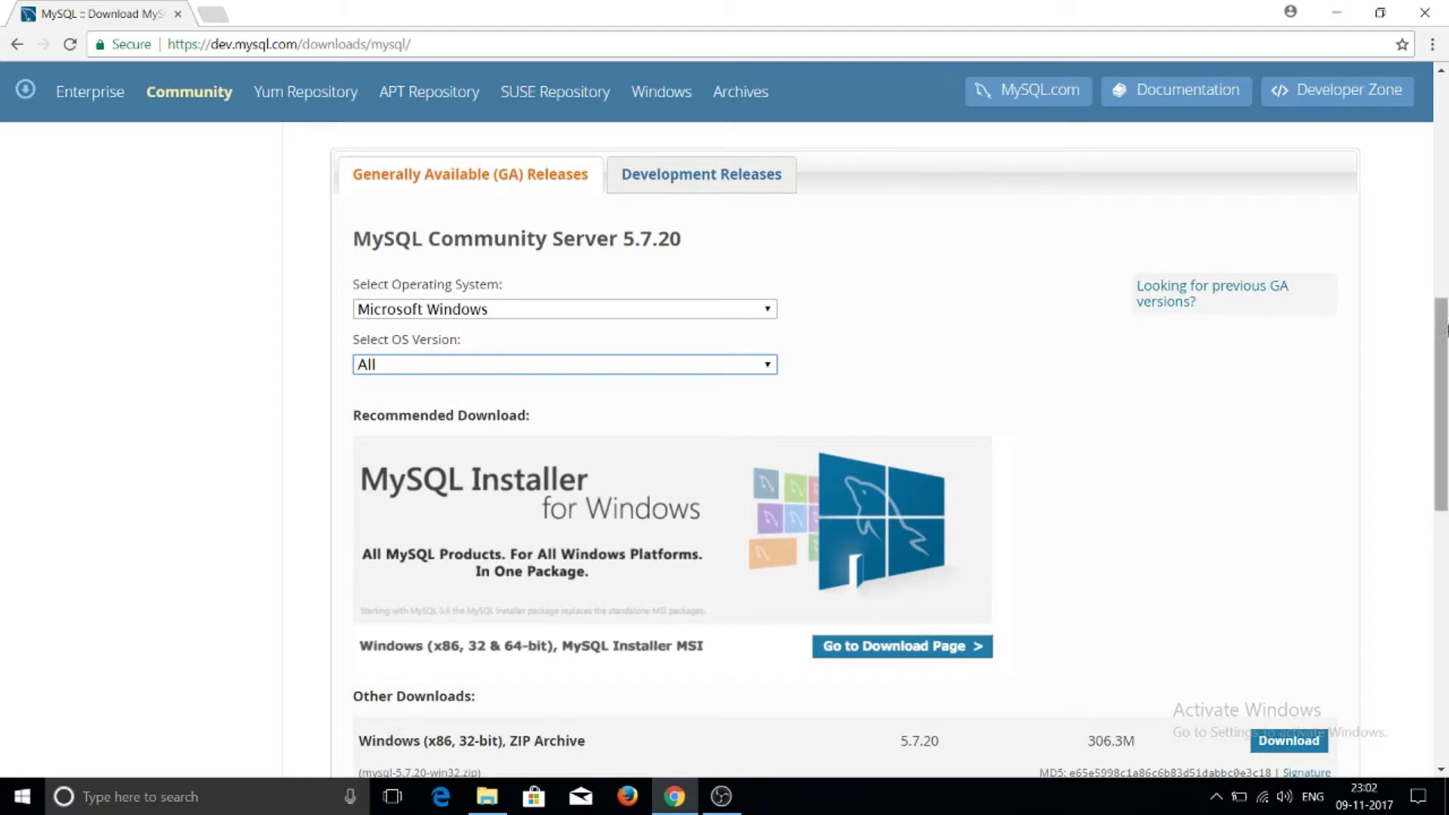
drag(1442, 330, 1446, 386)
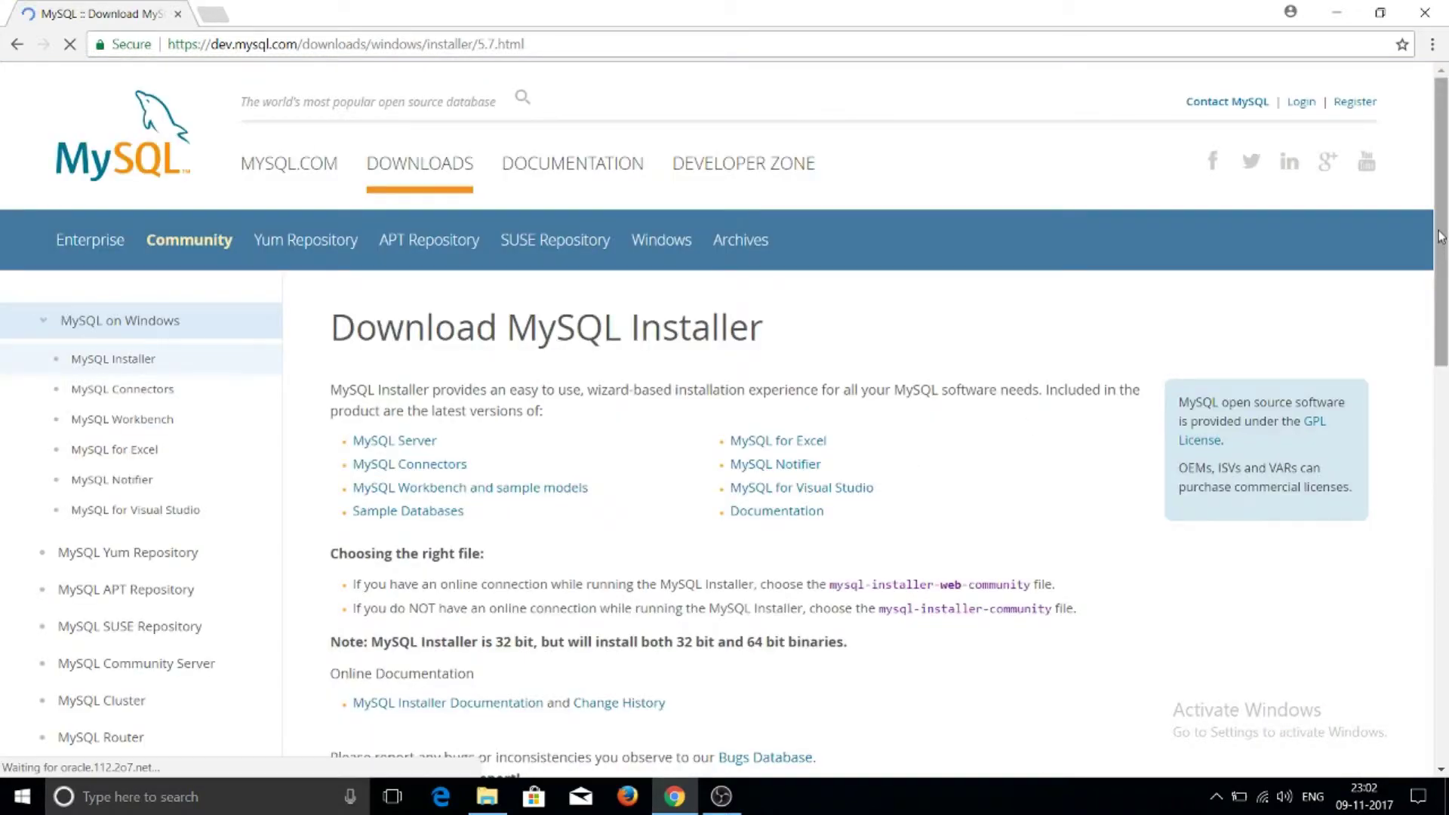
drag(1440, 236, 1446, 472)
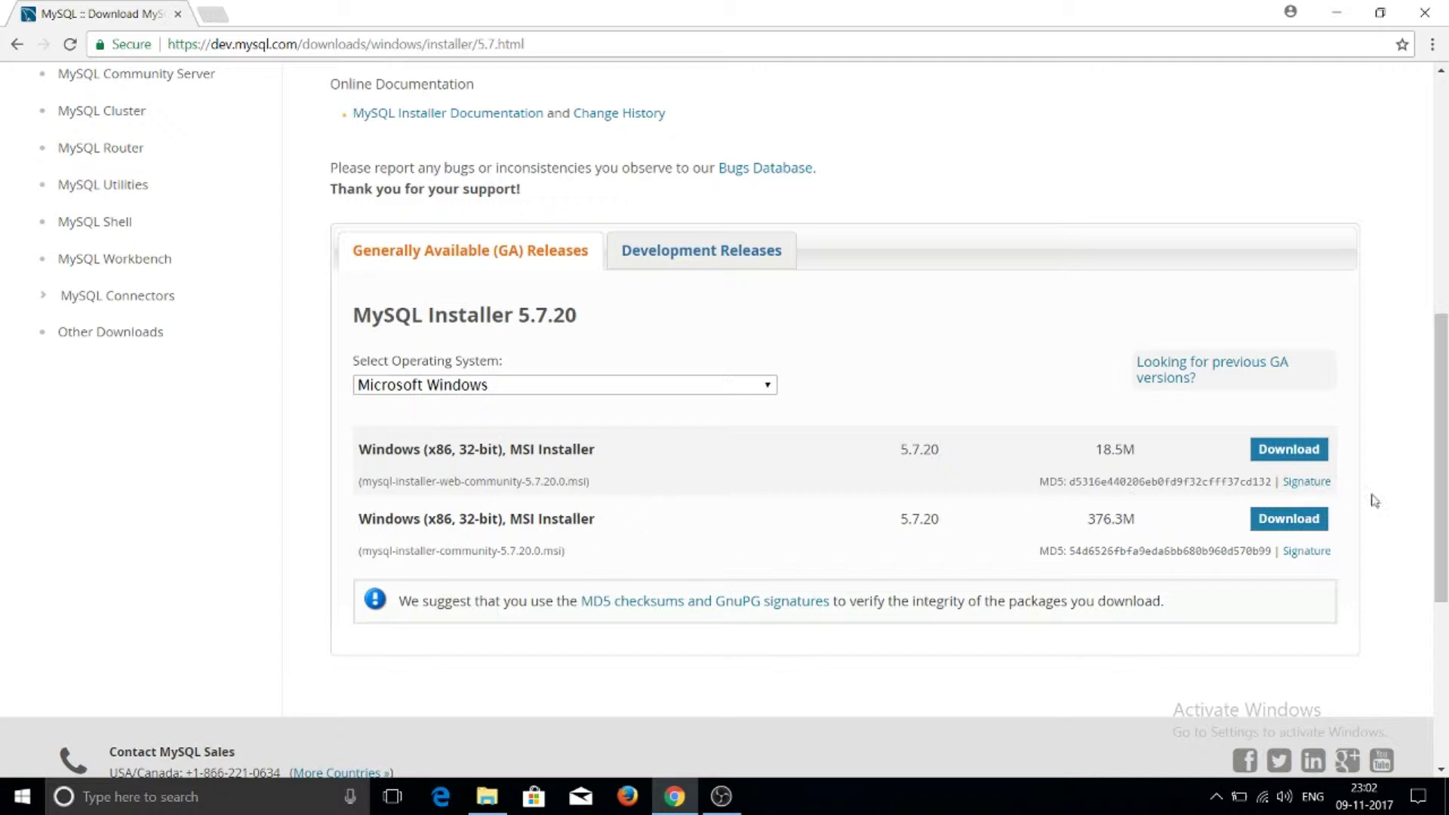
Download the 376.3M MySQL installer MSI without logging in, via 'No thanks, just start my download.'
click(1287, 524)
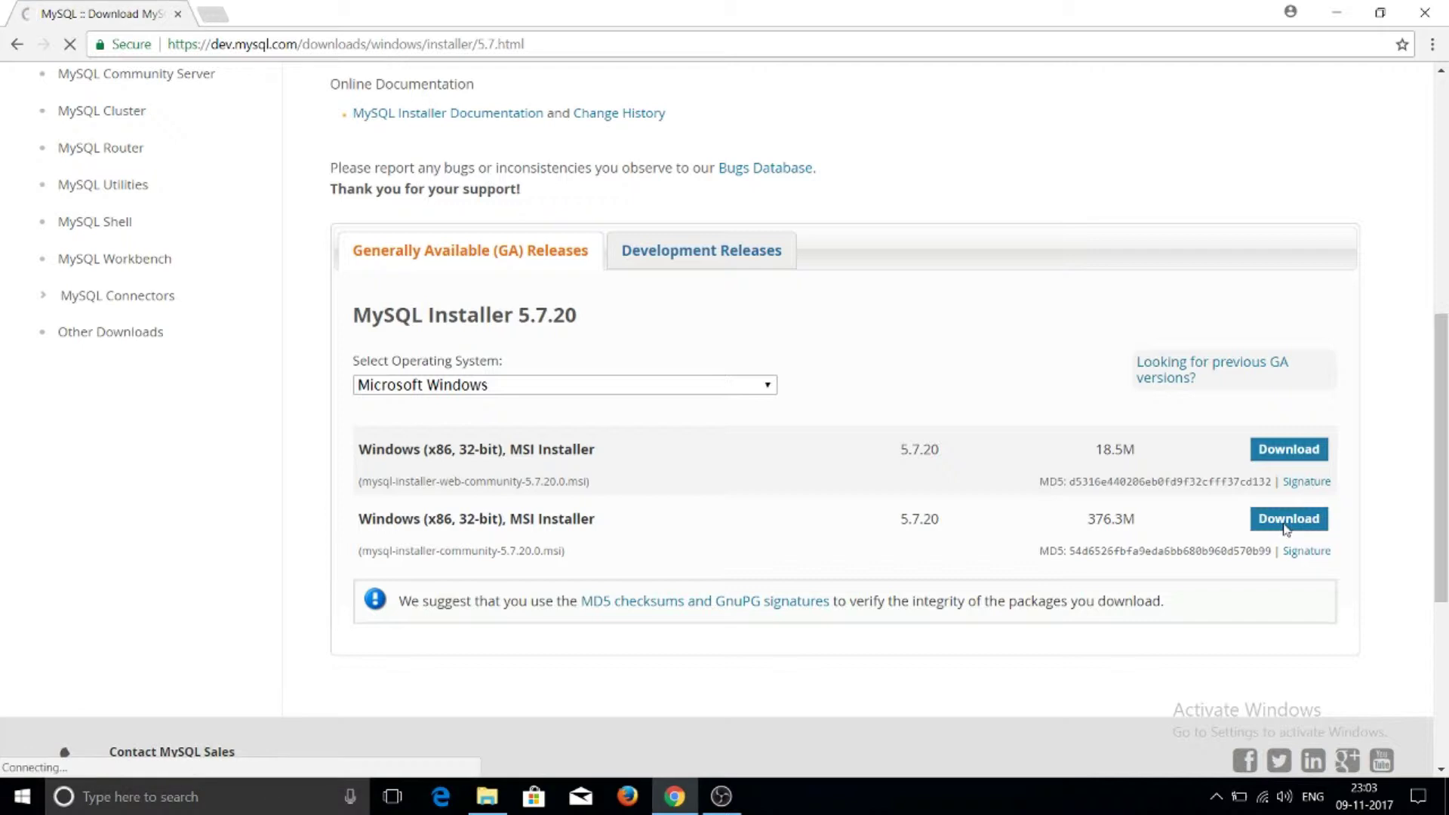
scroll(1445, 382, down, 1)
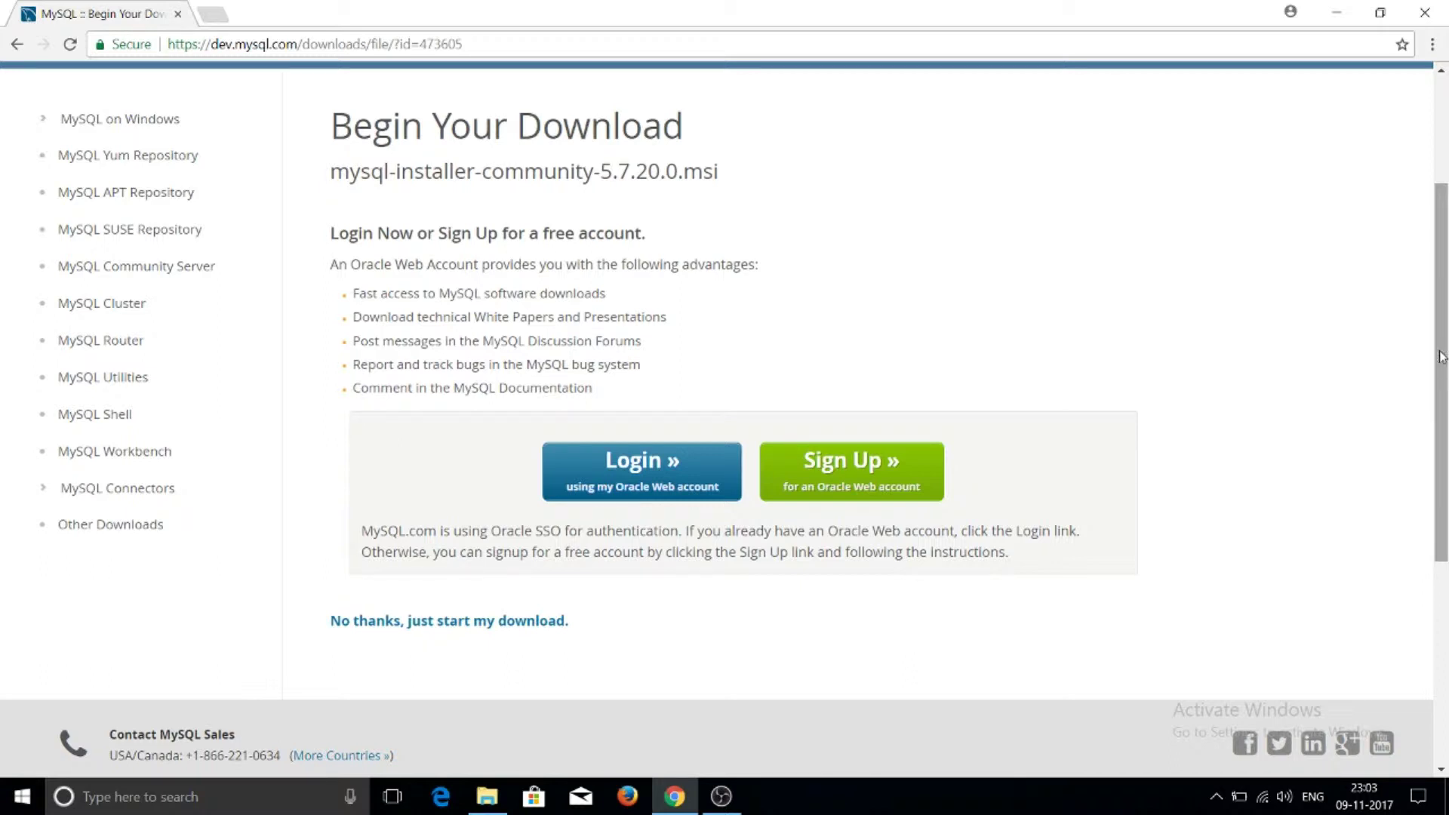
drag(1441, 357, 1445, 408)
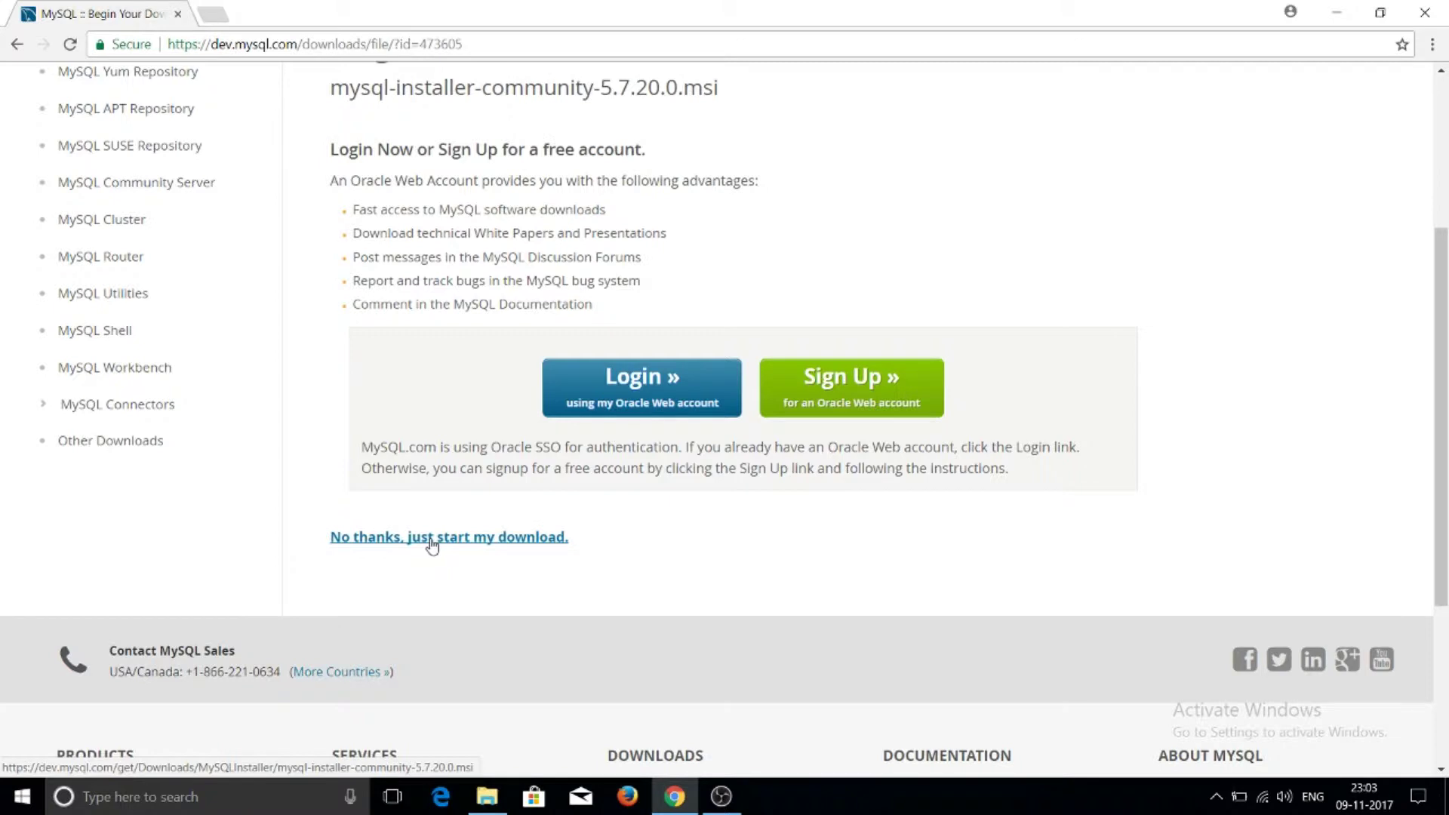
click(431, 540)
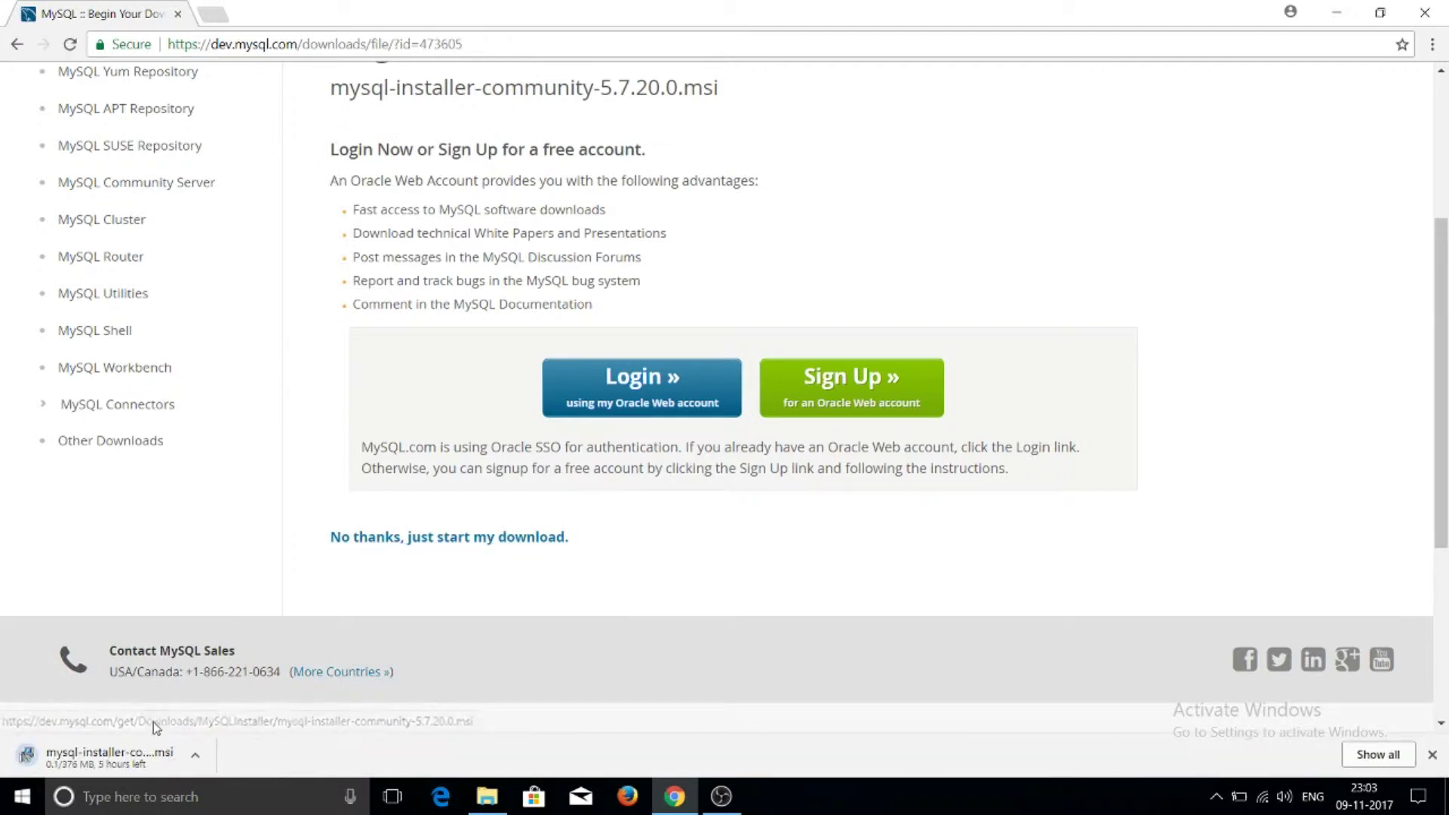
Cancel the running installer download and open the Downloads folder
click(195, 757)
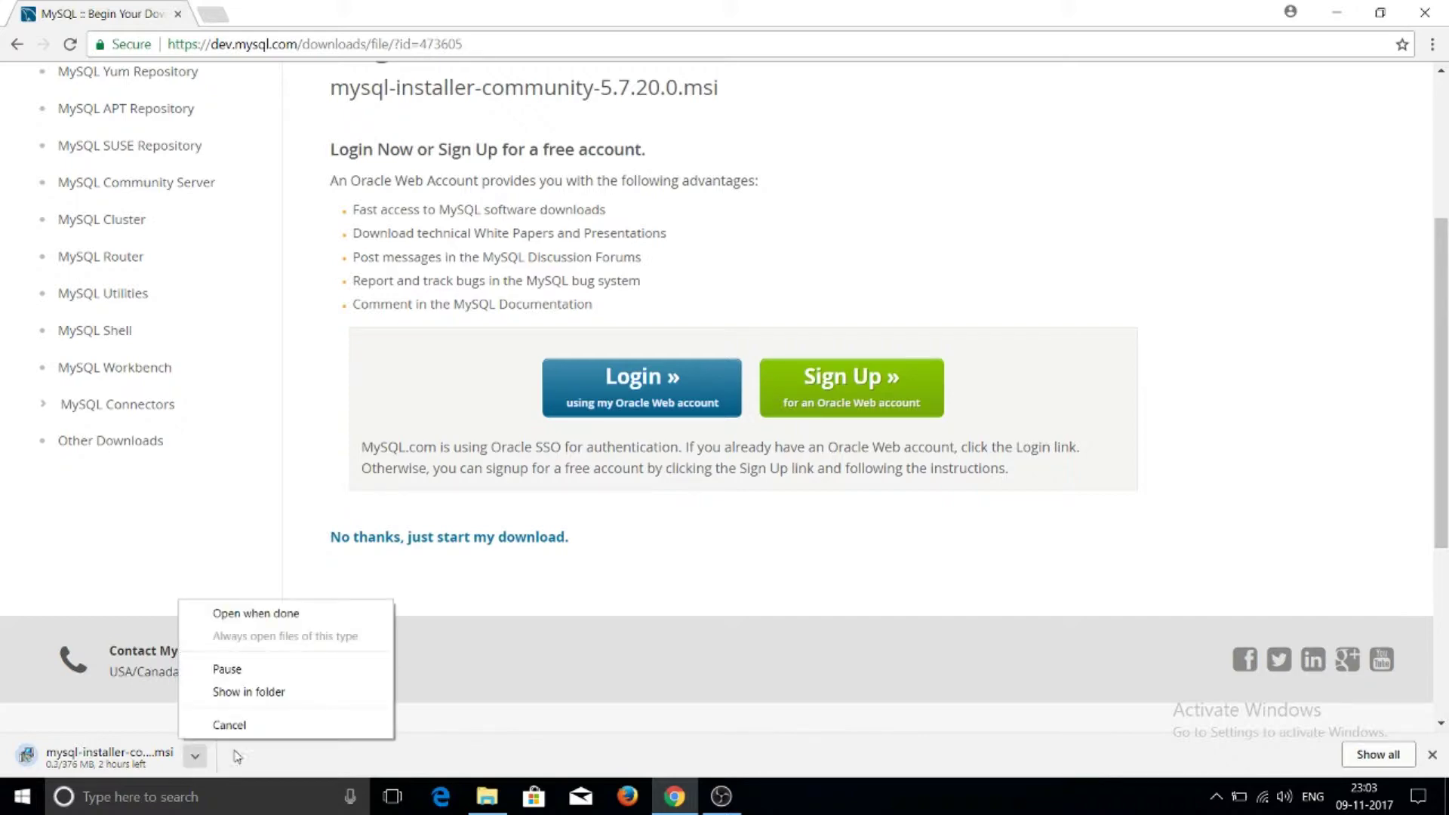
click(250, 726)
click(487, 796)
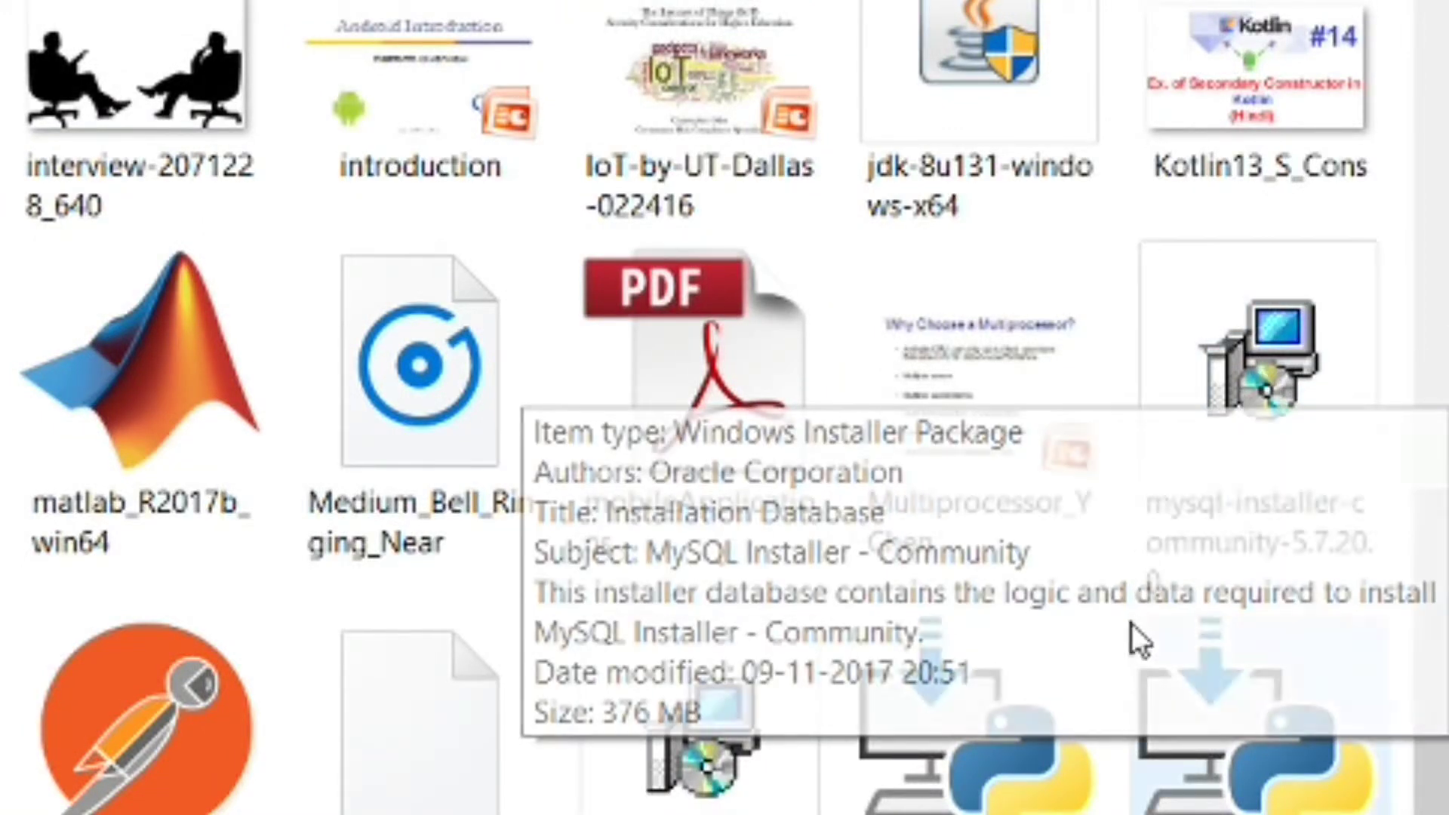
Run the existing mysql-installer-community-5.7.20.0 package from Downloads
mouse_move(1249, 441)
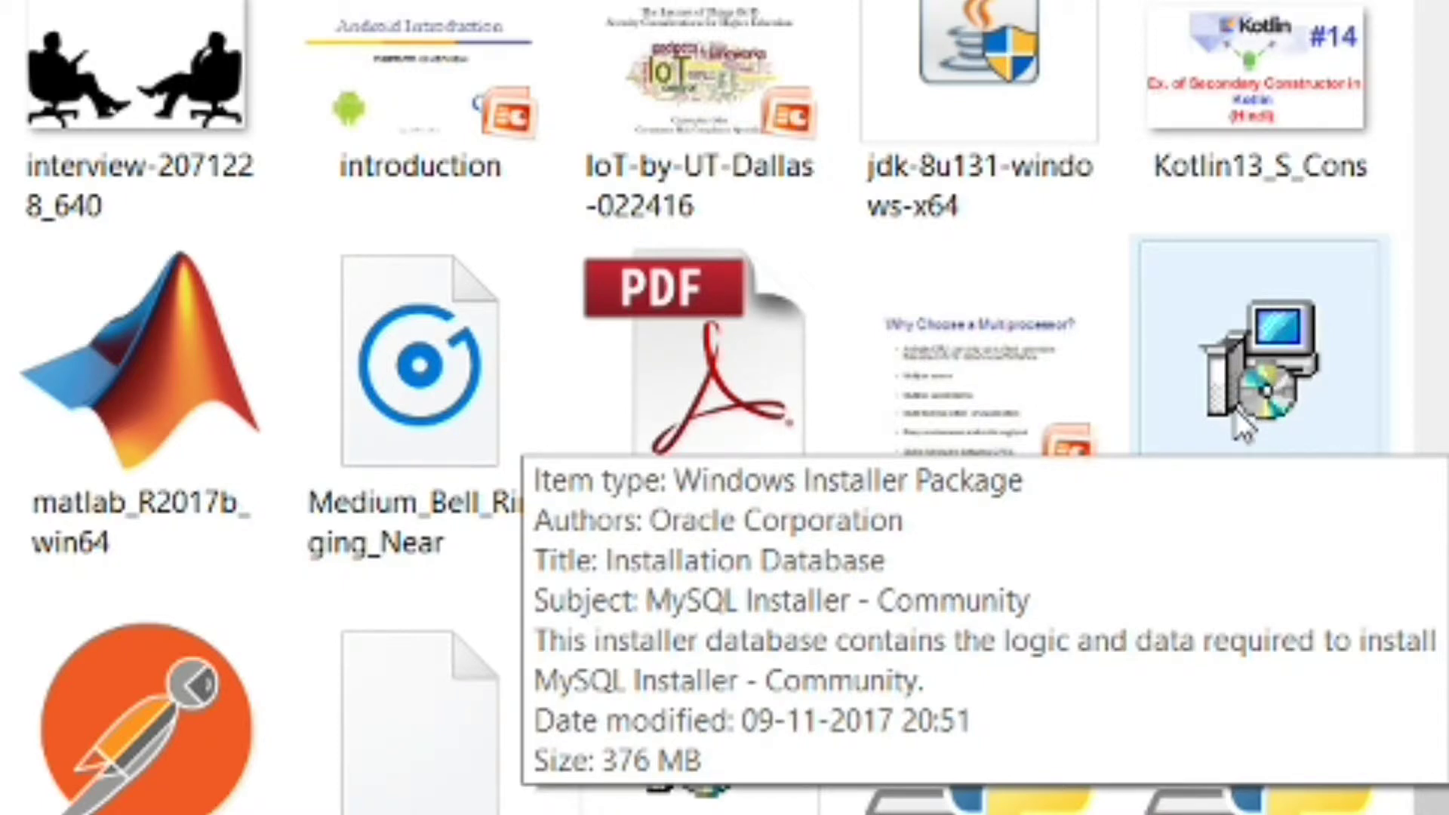
click(1240, 428)
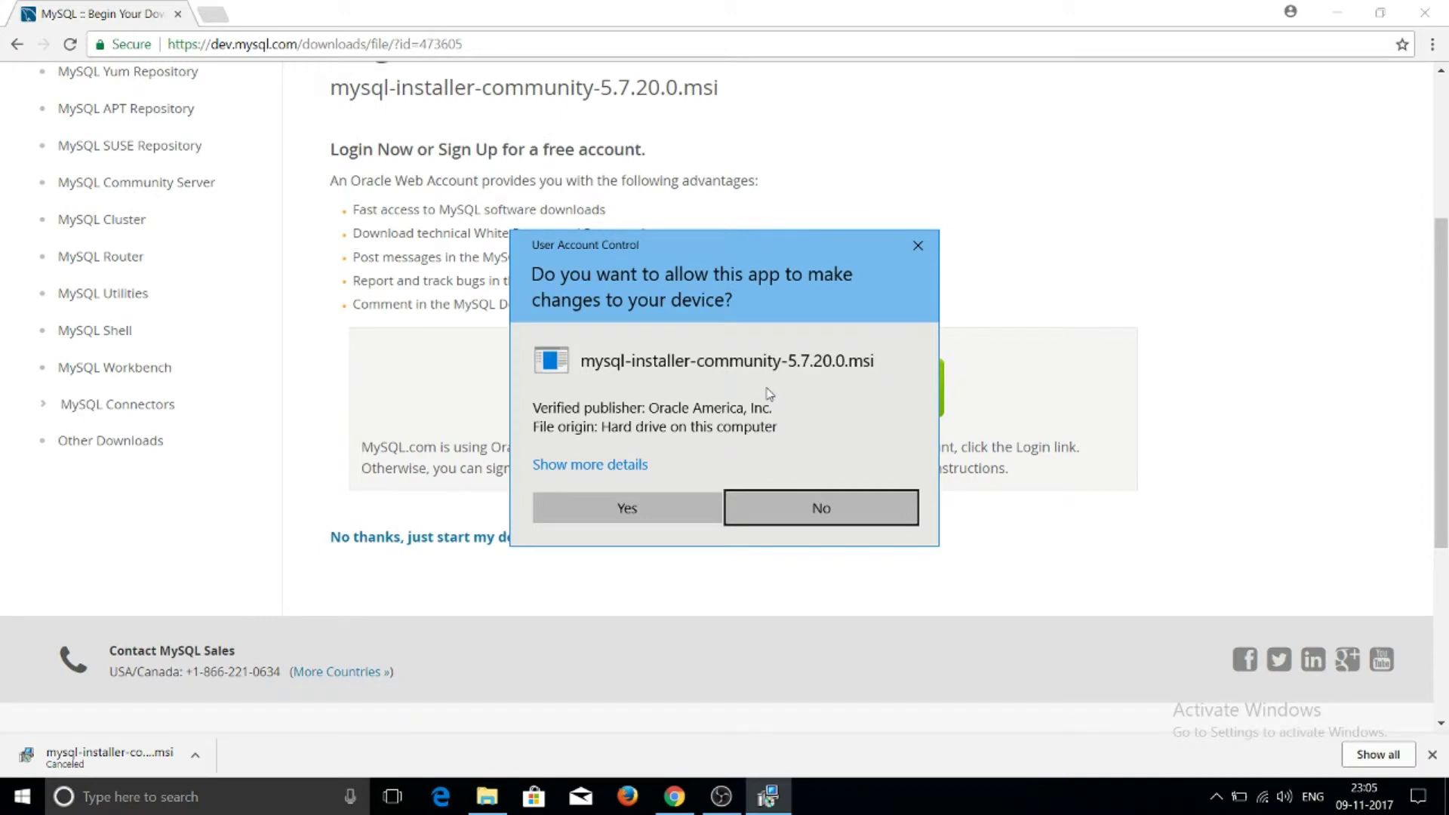
Approve both UAC prompts, for the .msi package and for MySQLInstallerLauncher.exe
click(659, 508)
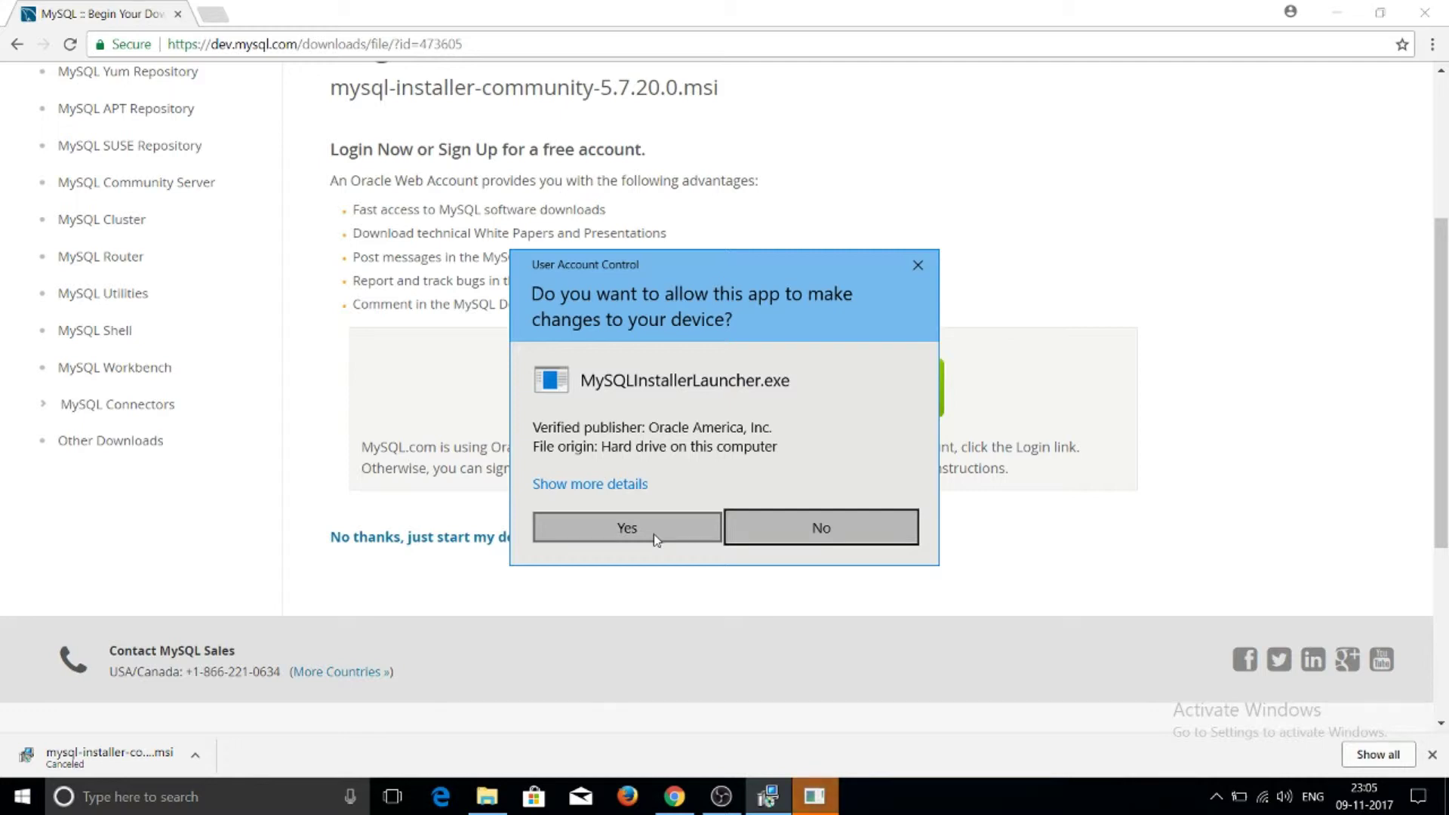
click(626, 528)
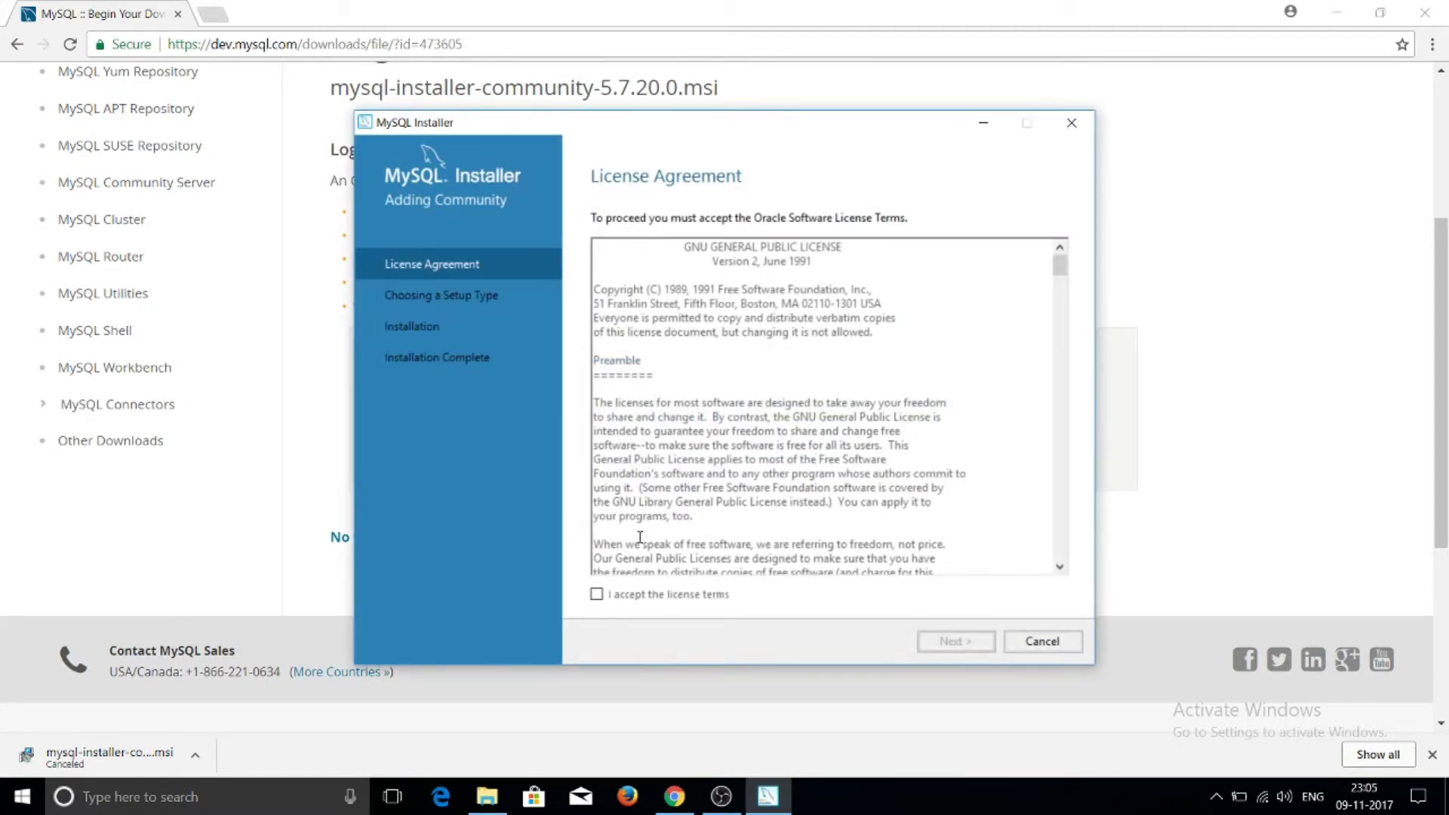
Accept the license terms and continue with the Developer Default setup type
click(597, 594)
click(953, 646)
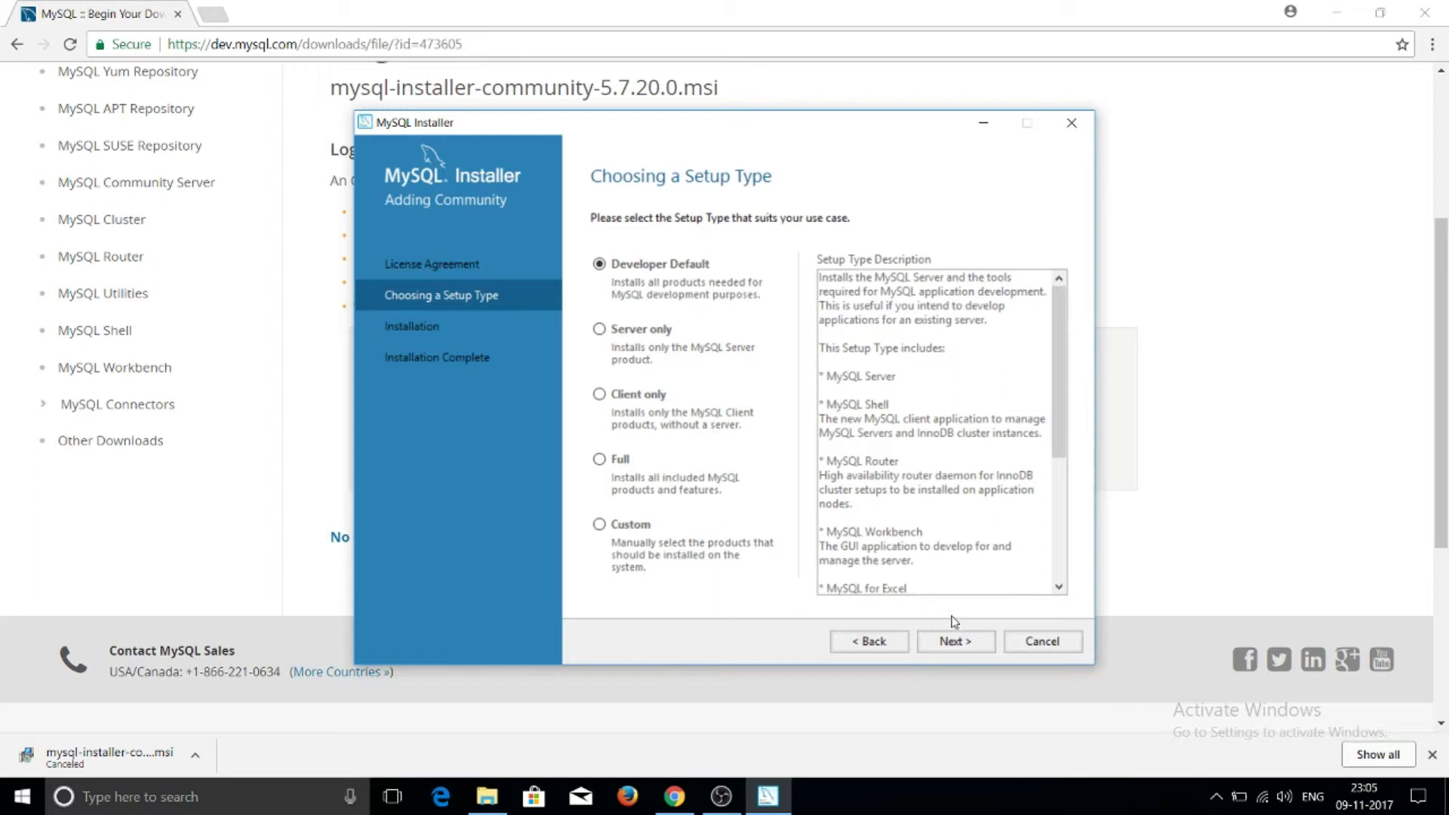
click(957, 647)
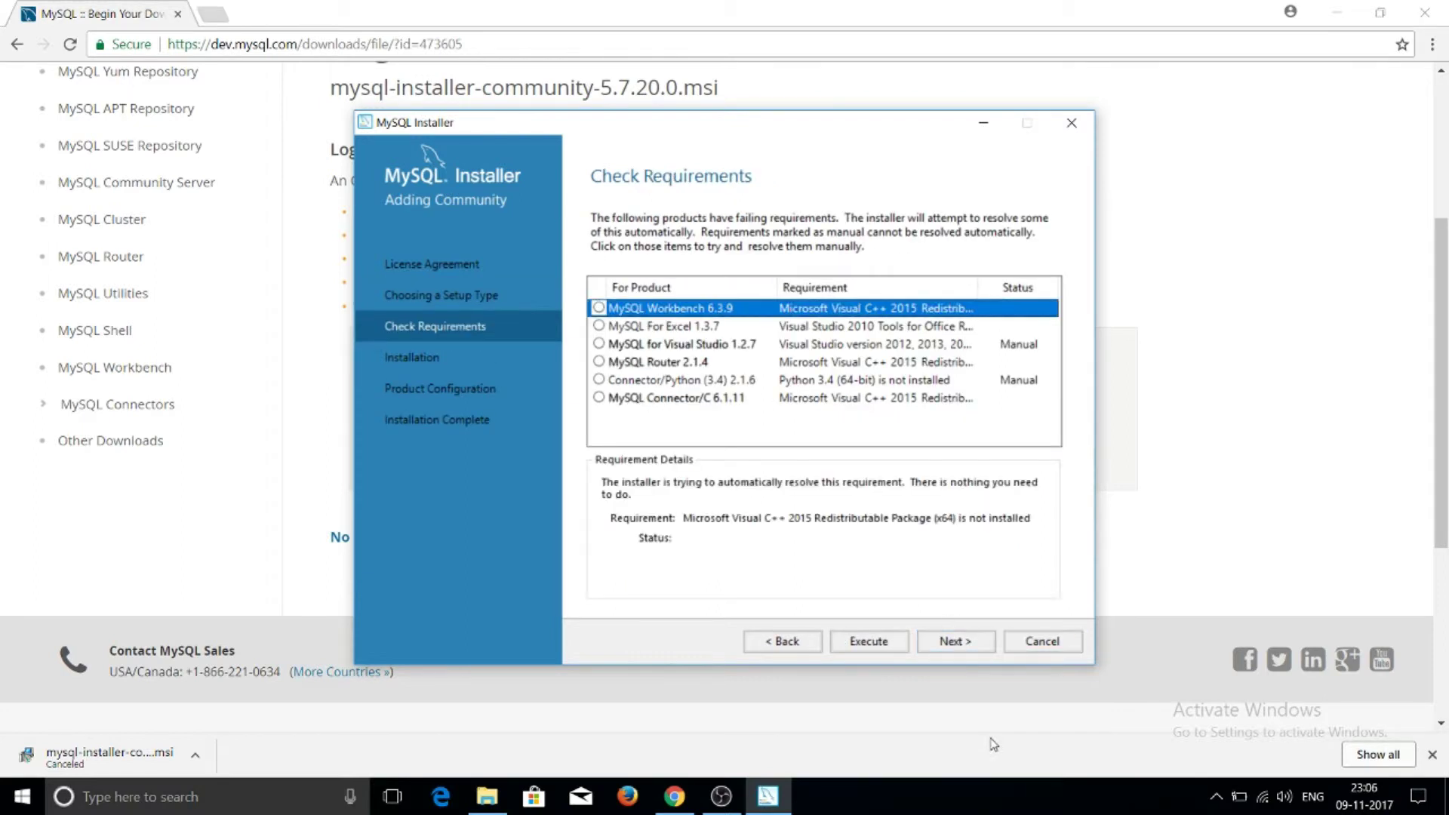
Skip the failing requirements, install all ten products including MySQL Server 5.7.20, then advance to Product Configuration
click(955, 642)
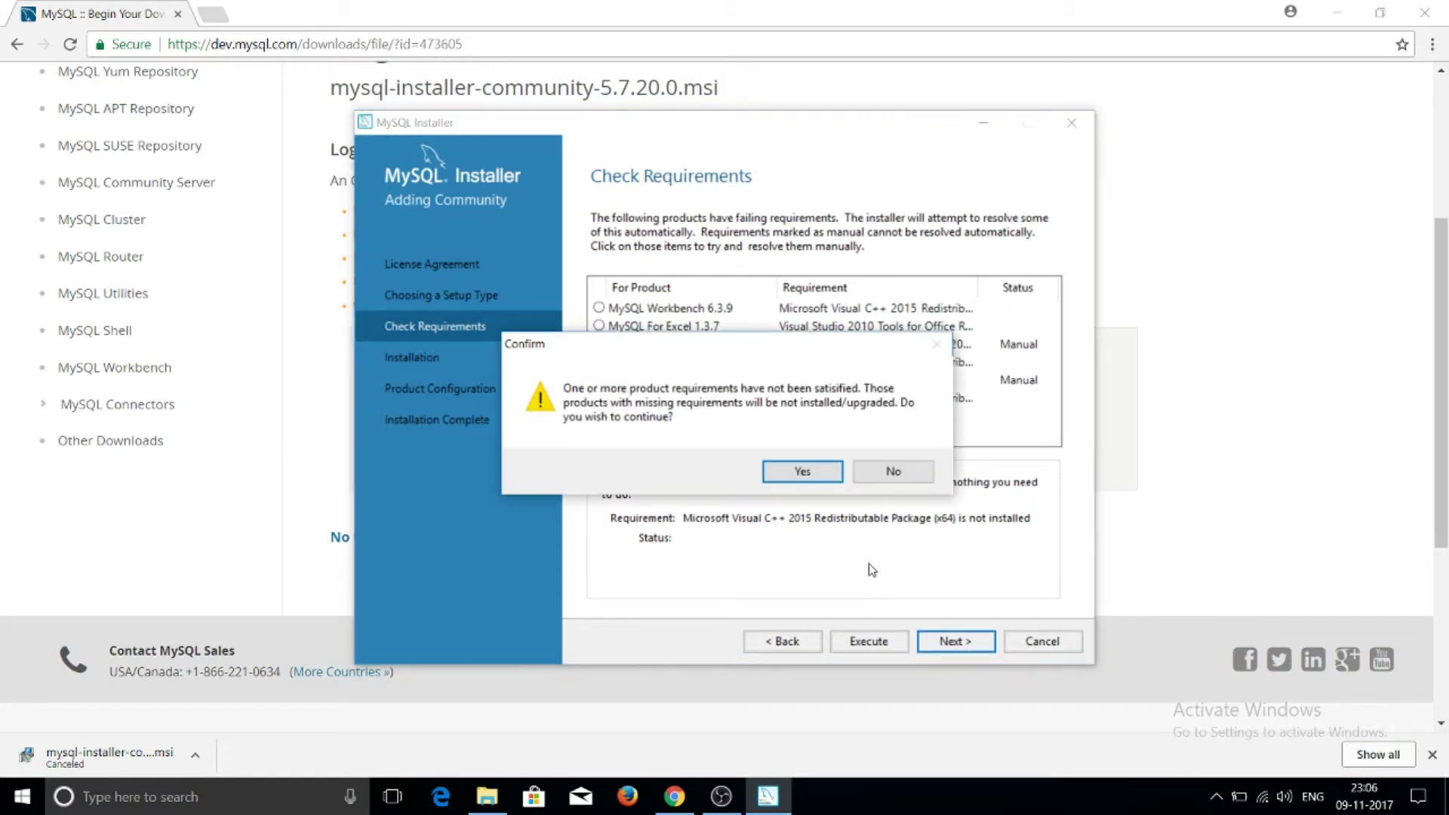
click(828, 477)
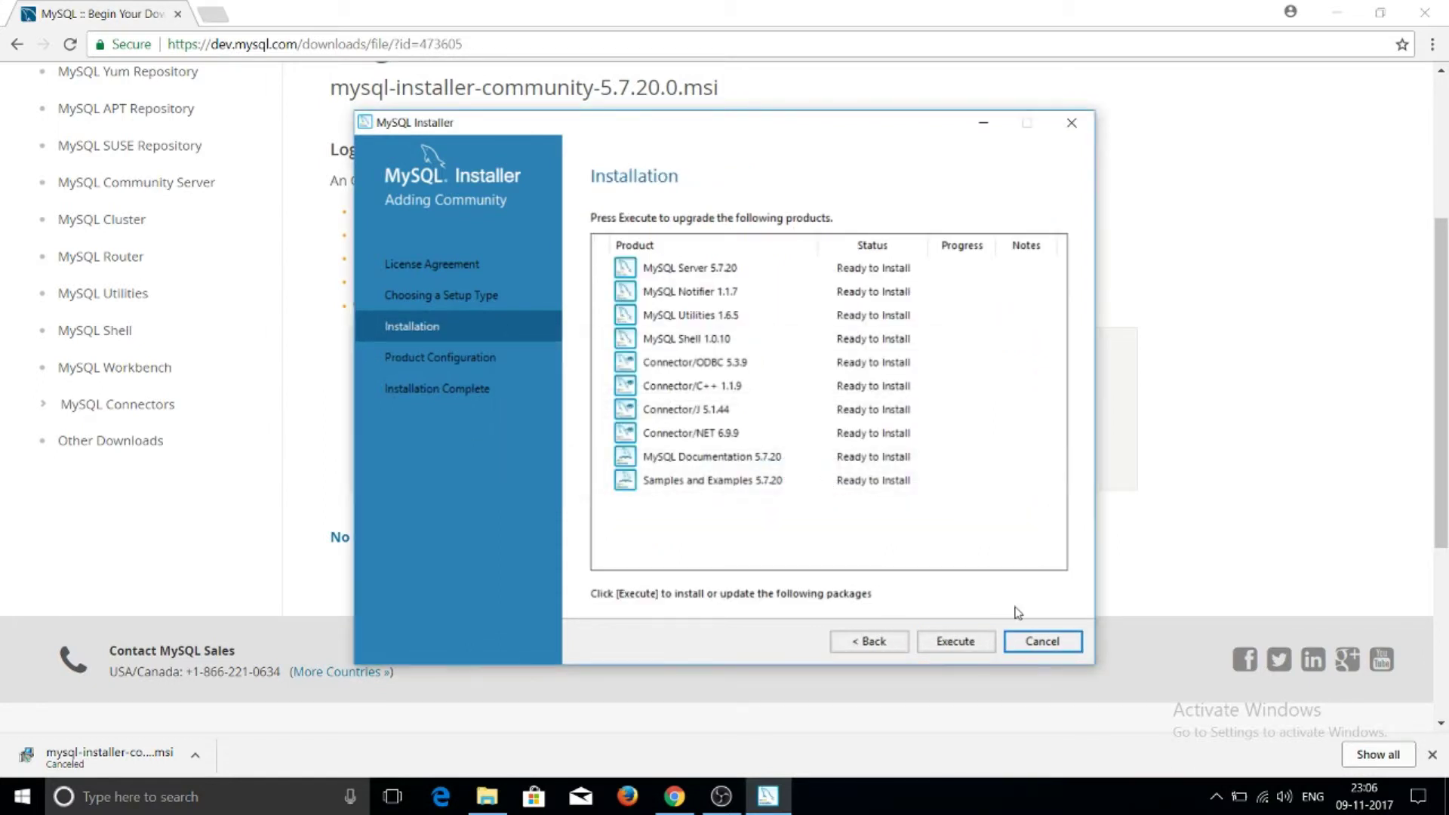
click(956, 641)
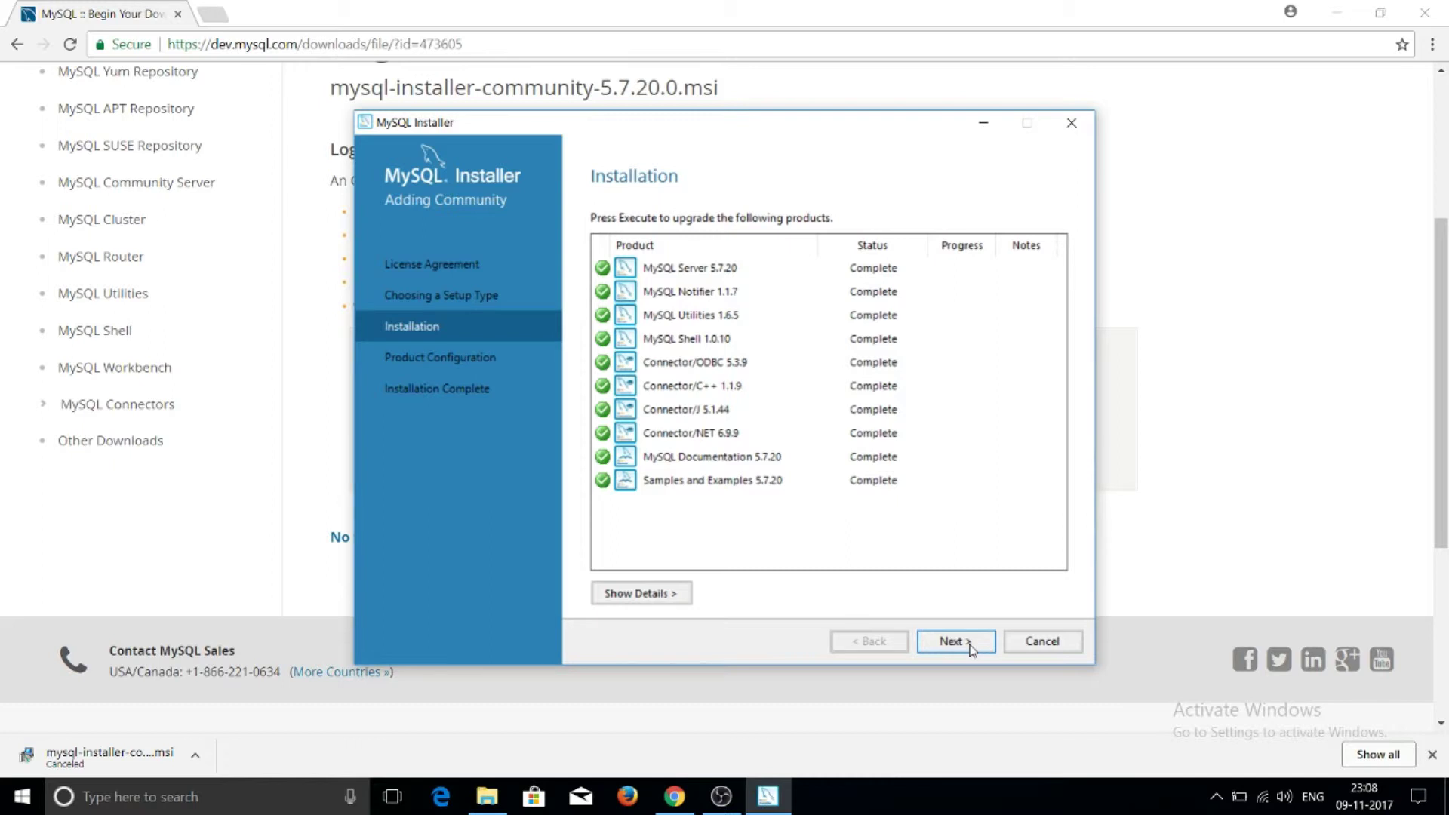
click(970, 648)
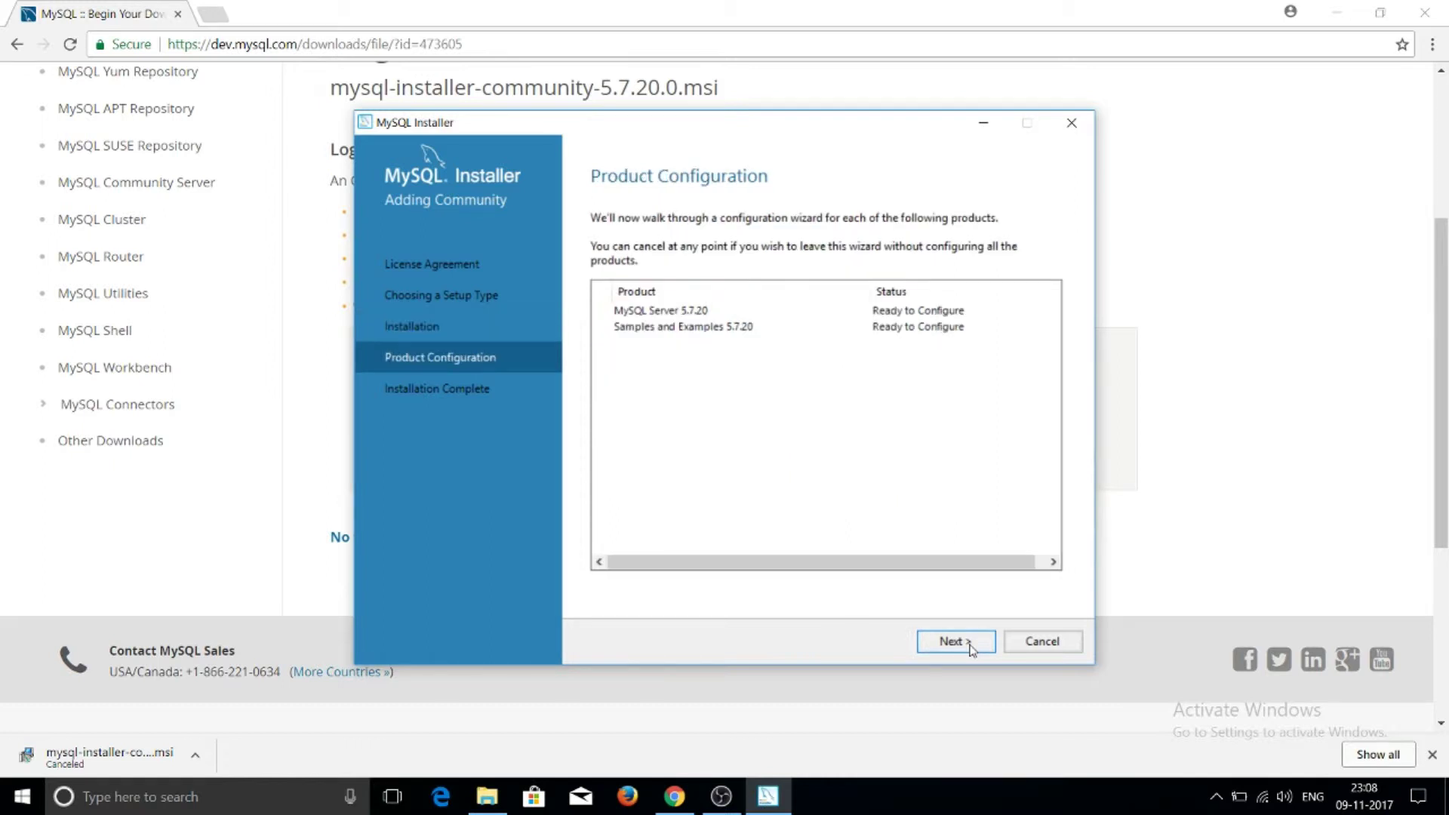
Keep Standalone MySQL Server, Development Machine and TCP/IP port 3306 defaults, reaching Accounts and Roles
click(970, 647)
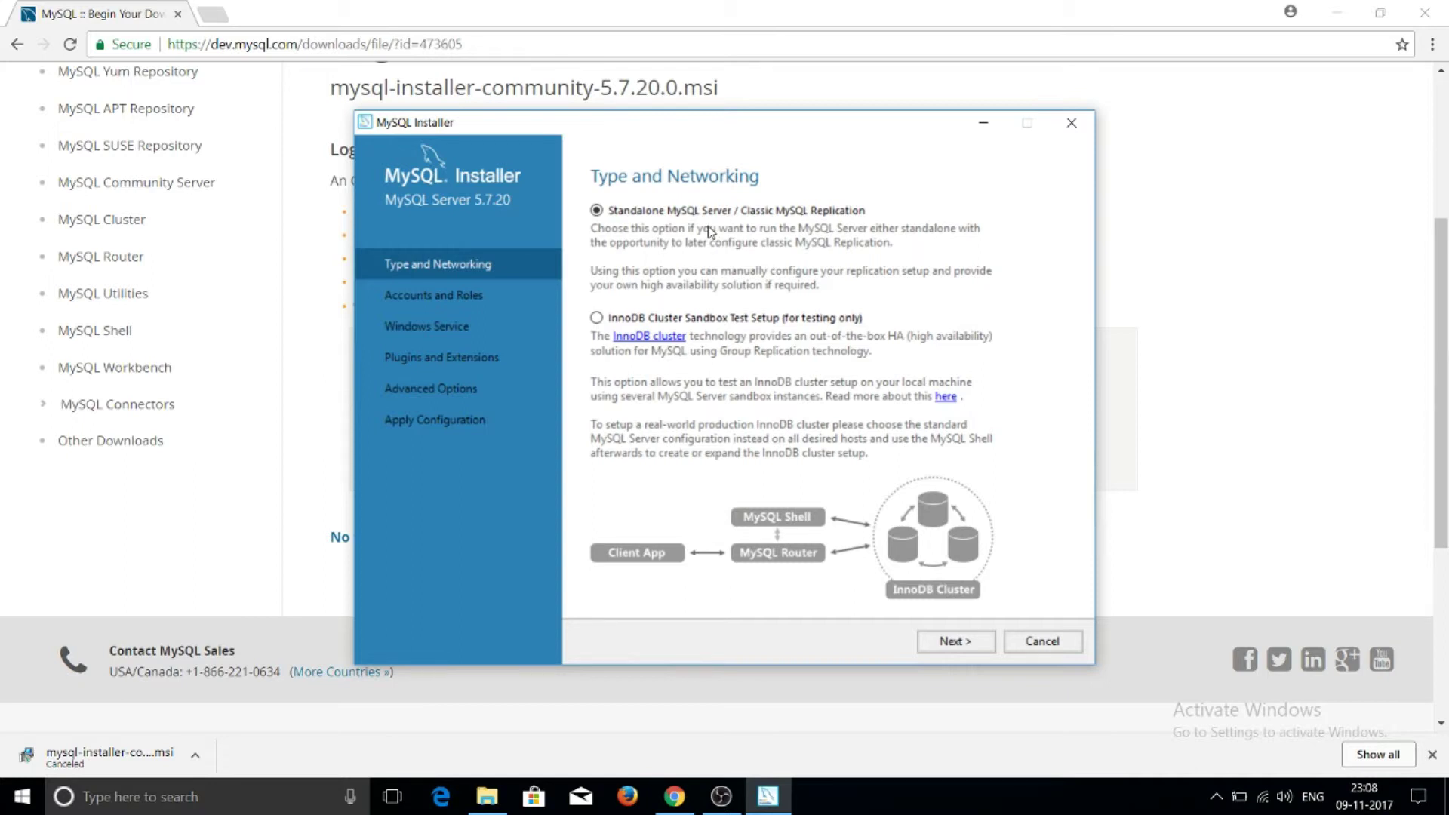
click(960, 645)
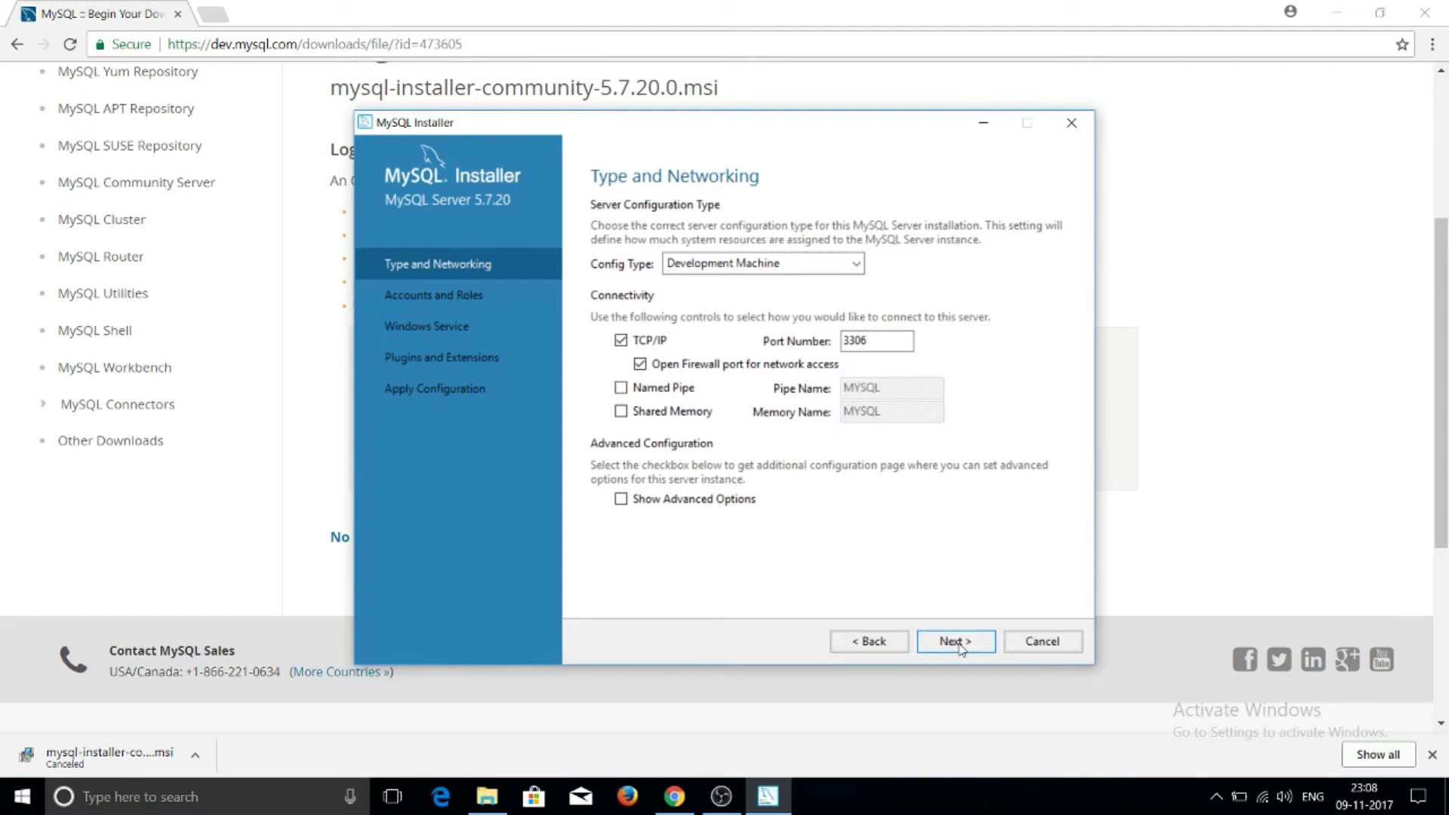
click(955, 642)
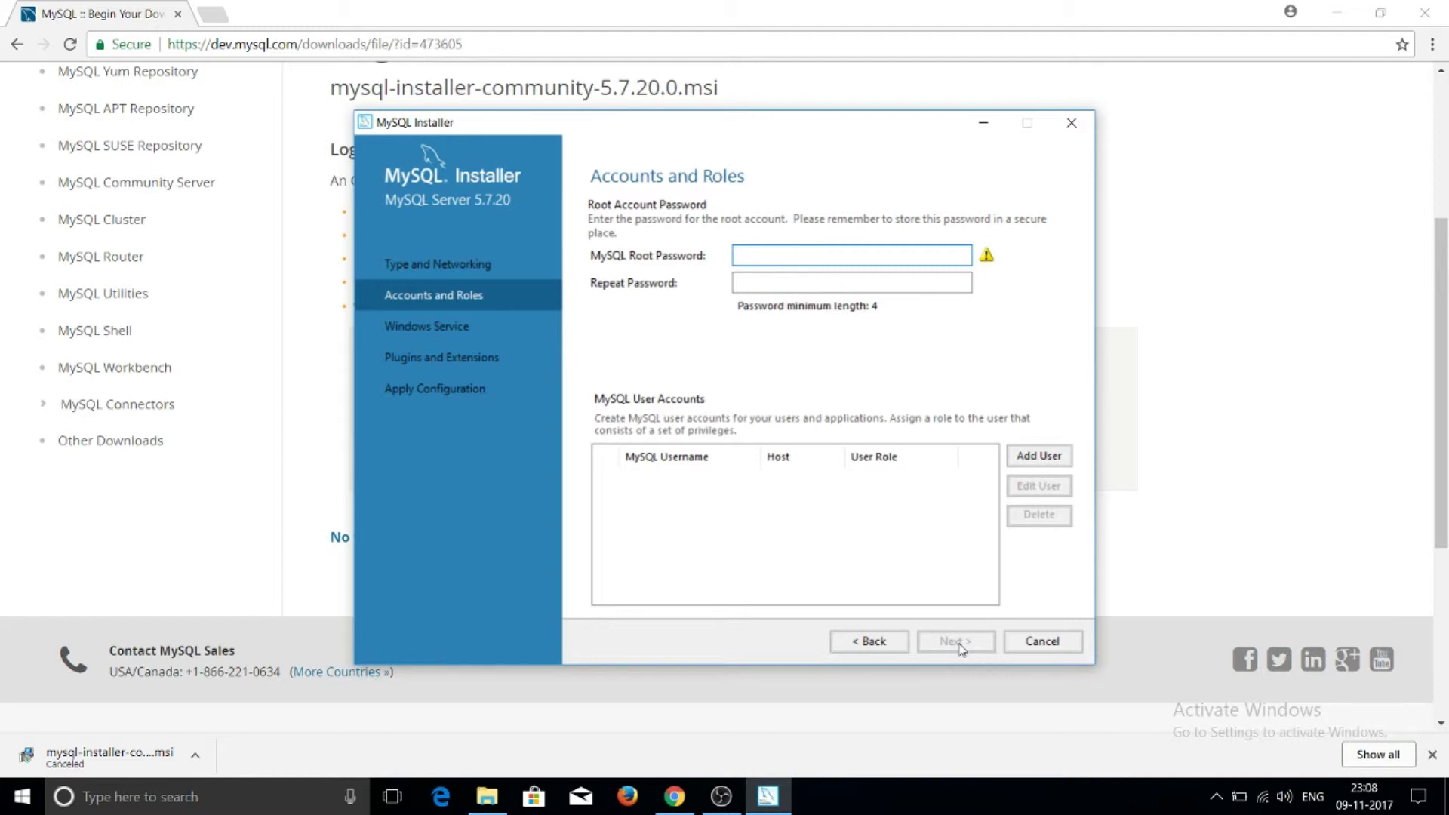
Enter the root account password, correcting a mistyped character
click(862, 255)
text(r)
key(BackSpace)
text(root123)
key(Tab)
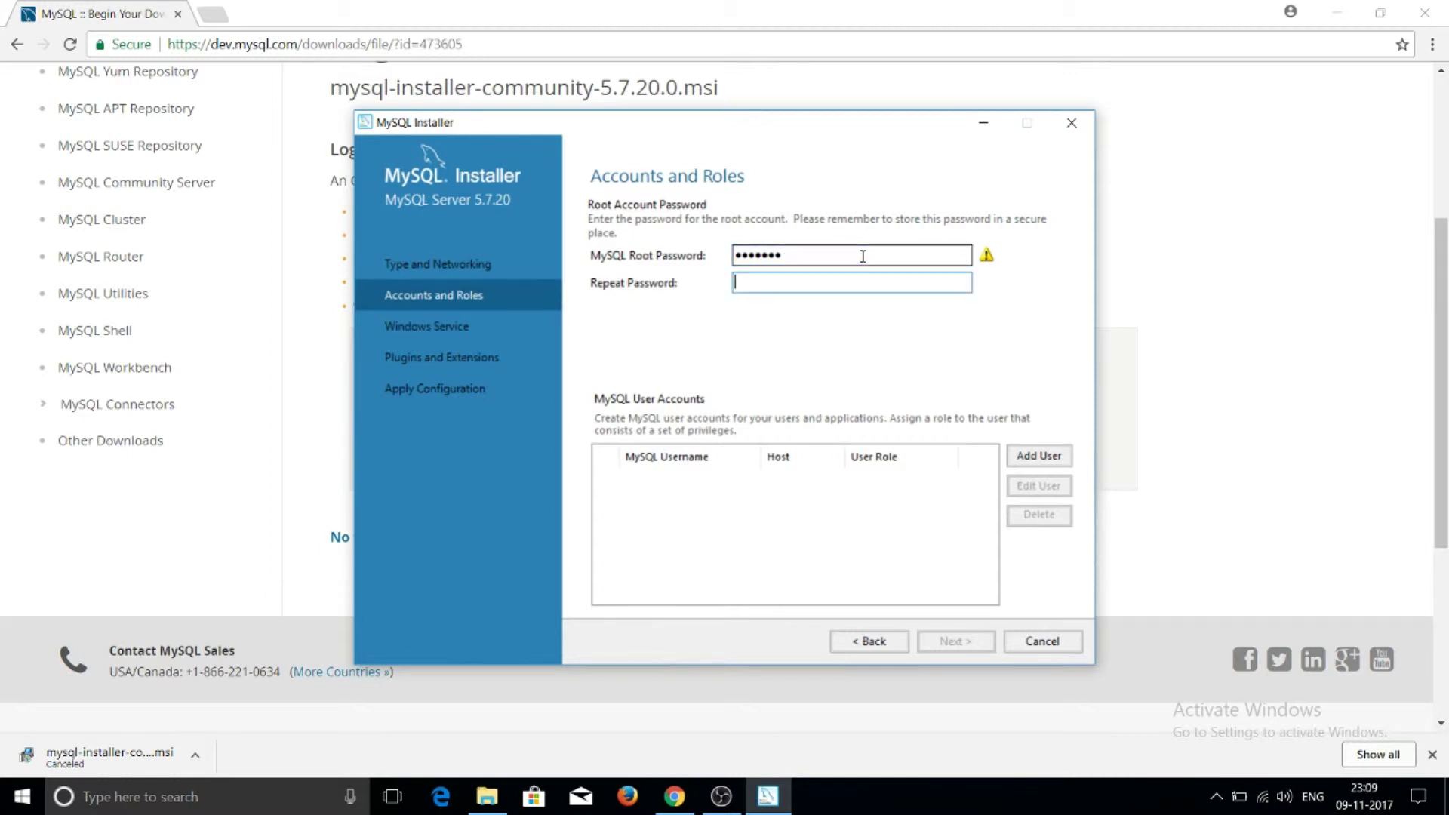
text(root123)
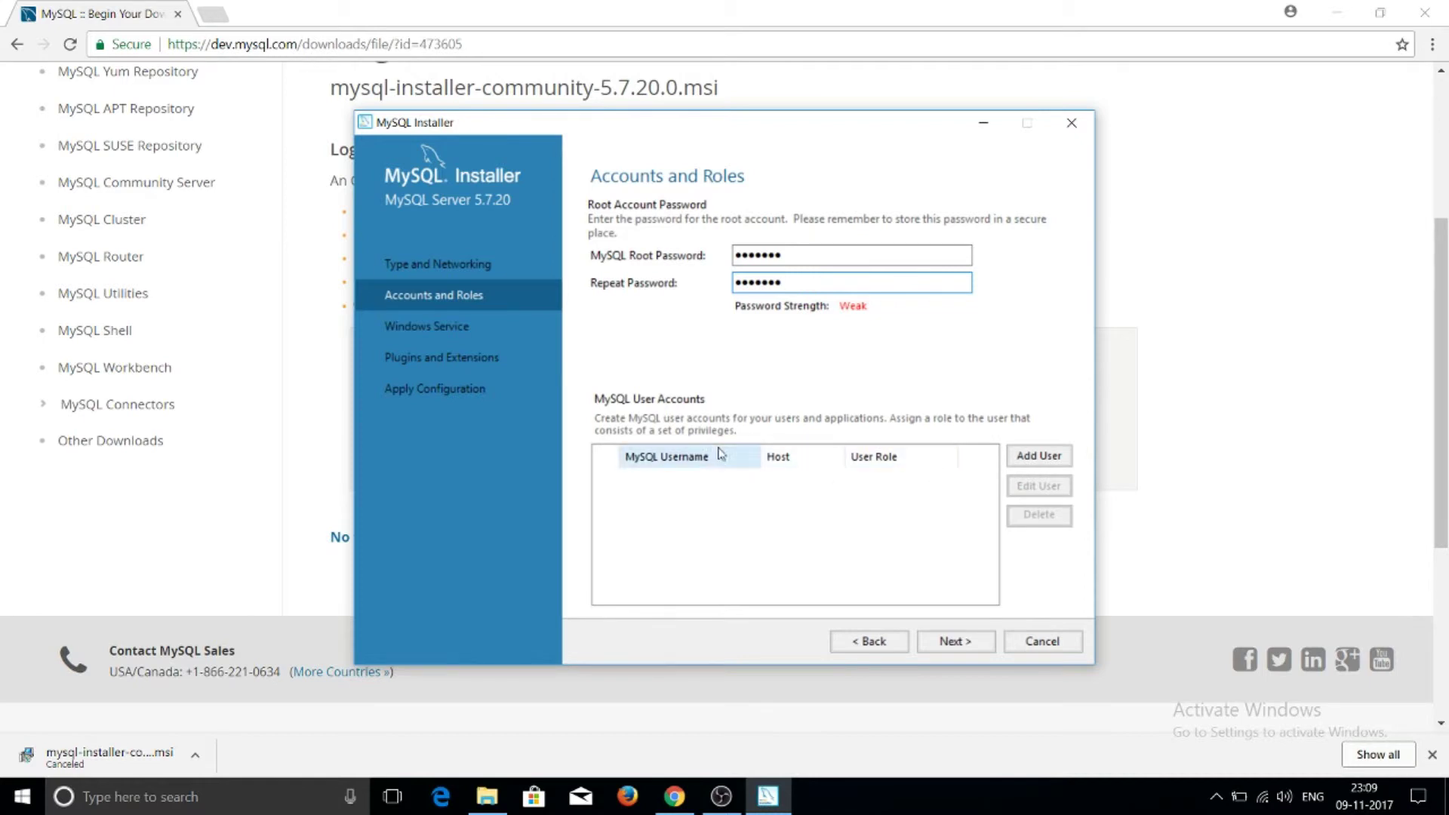
Add a new DB Admin user for All Hosts with a username and confirmed password
click(1052, 461)
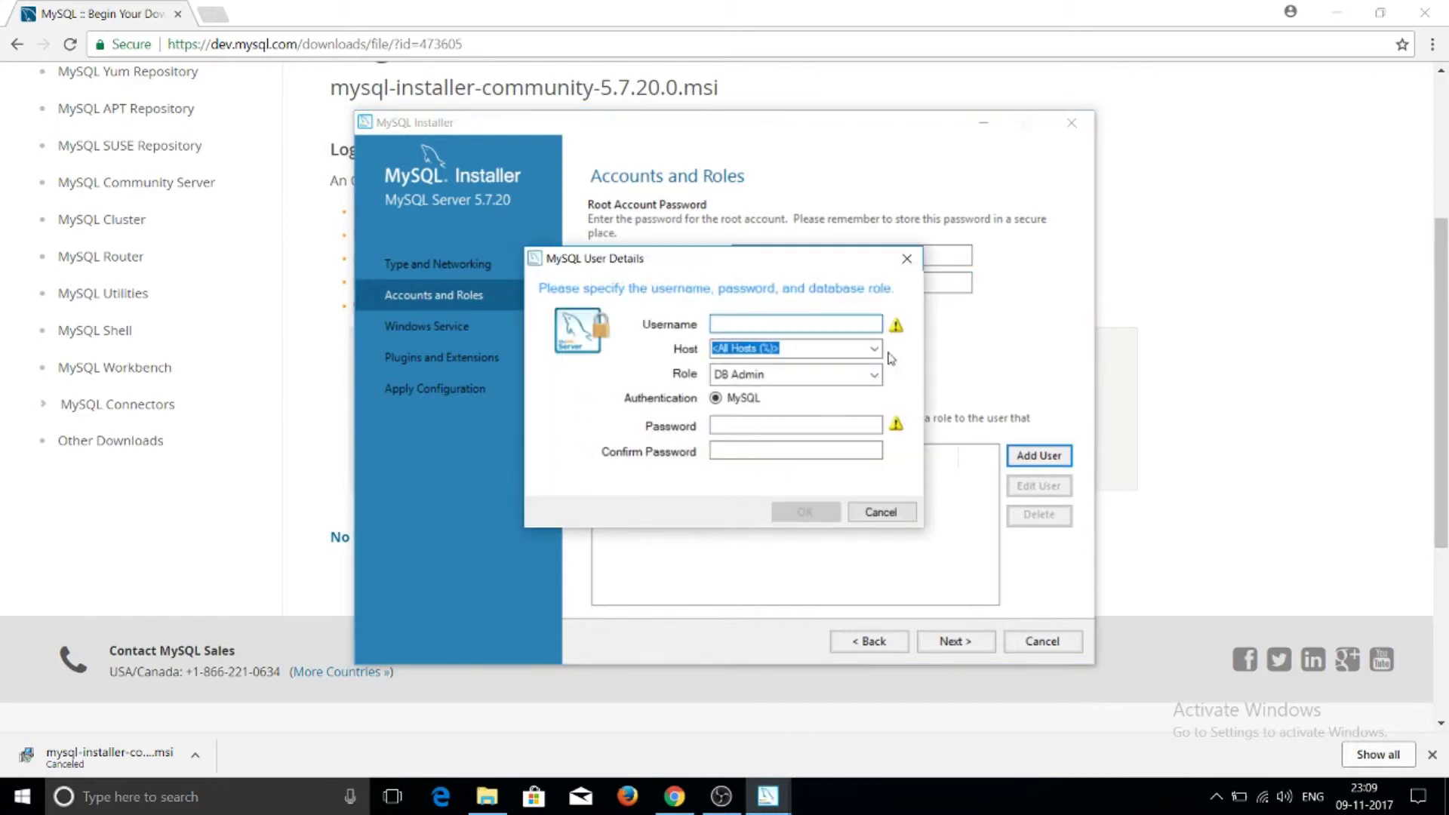
text(RRoshan)
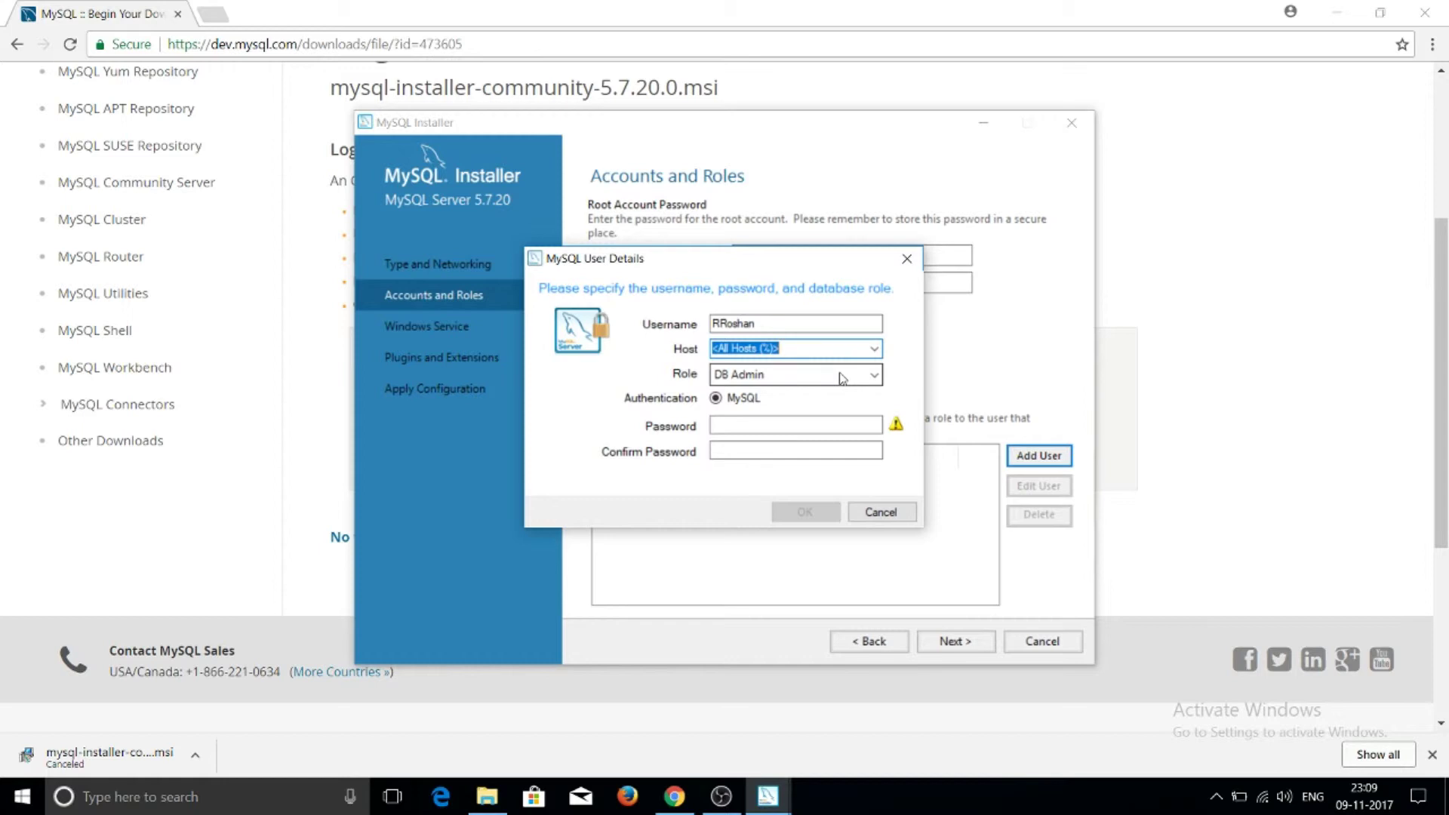
click(776, 423)
text(***)
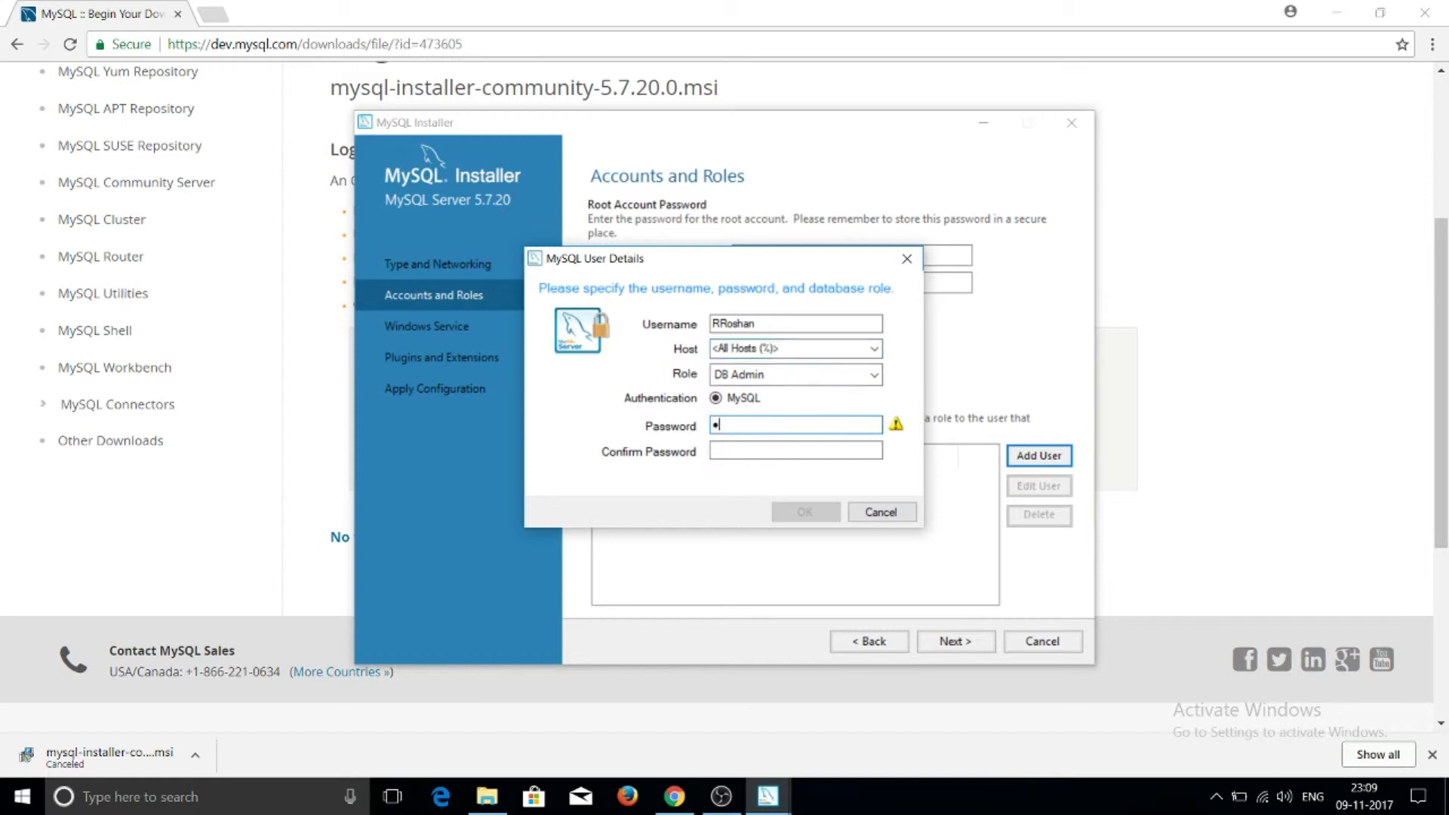
text(***)
key(Tab)
text(******)
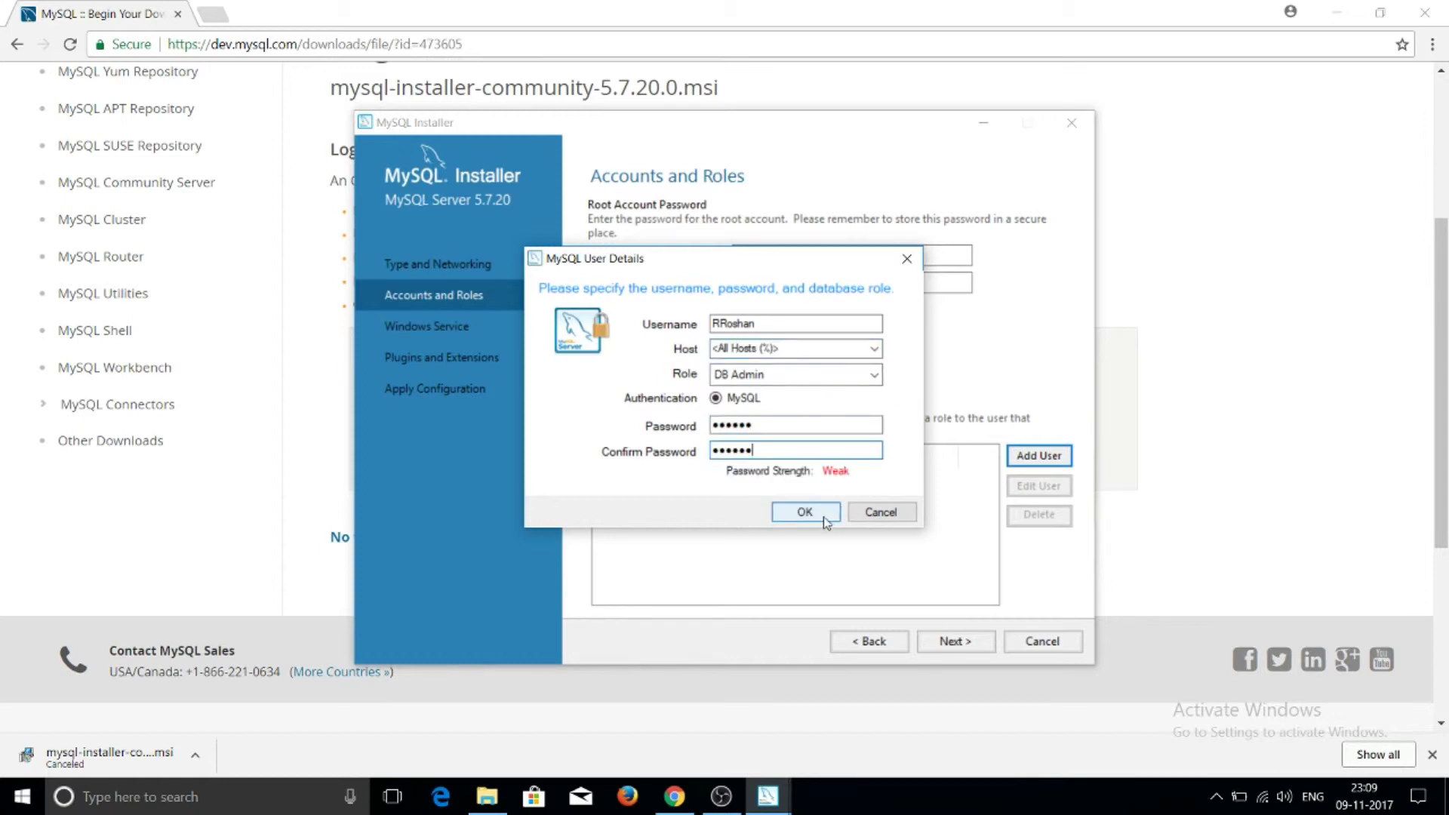
click(824, 518)
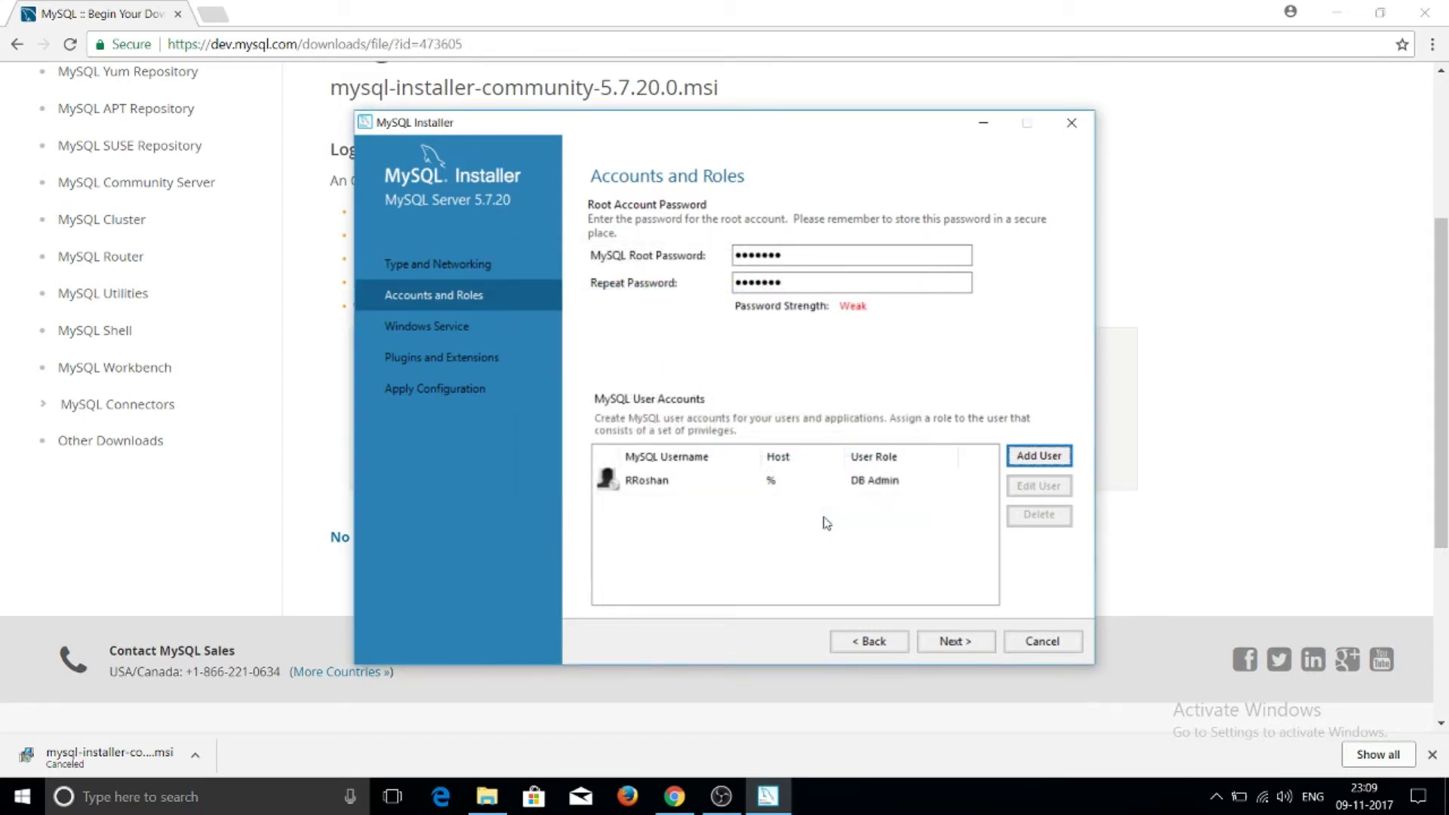
Keep the MySQL57 Windows service and plugin defaults, execute the configuration, and finish
click(946, 642)
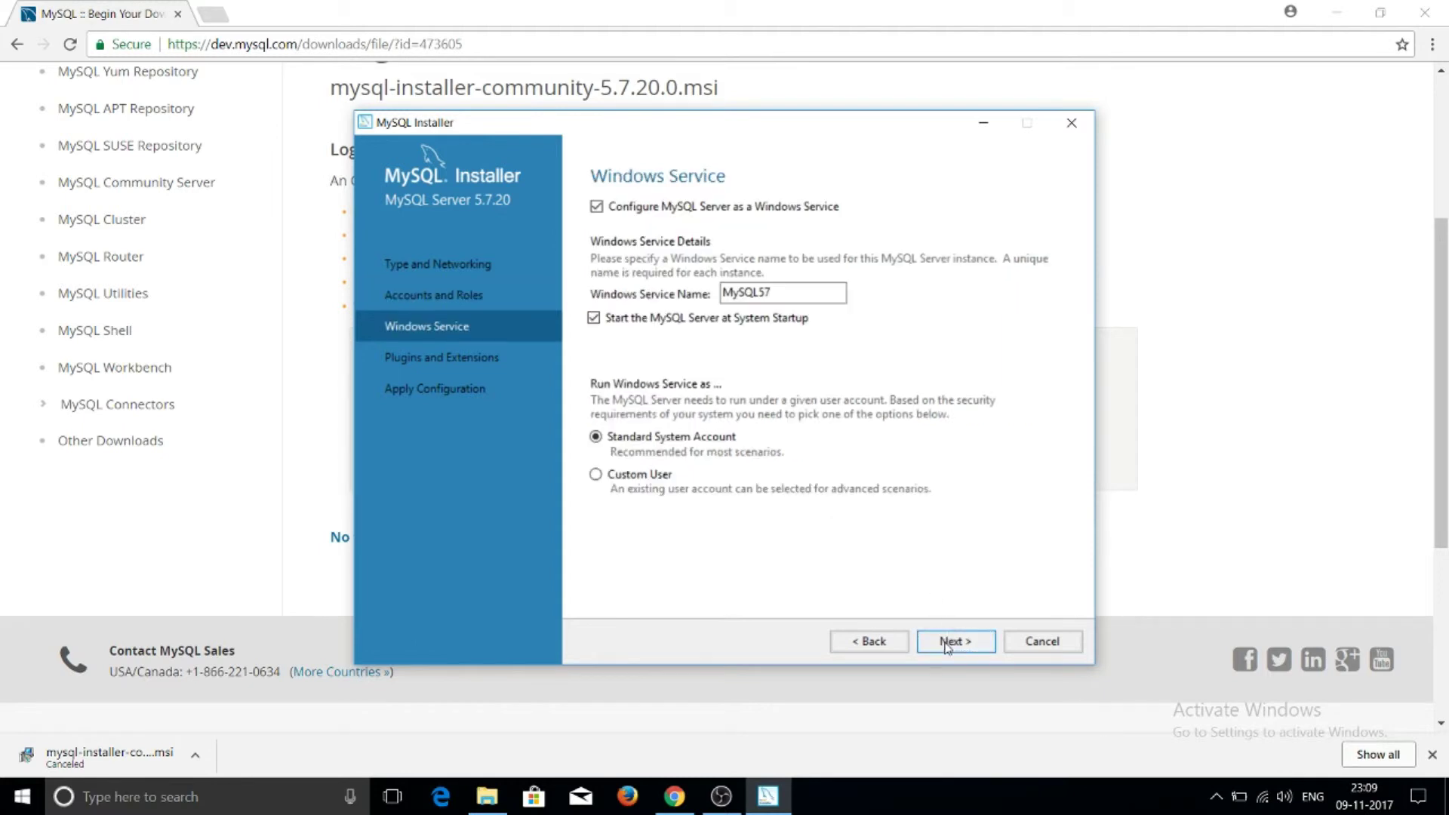
click(947, 643)
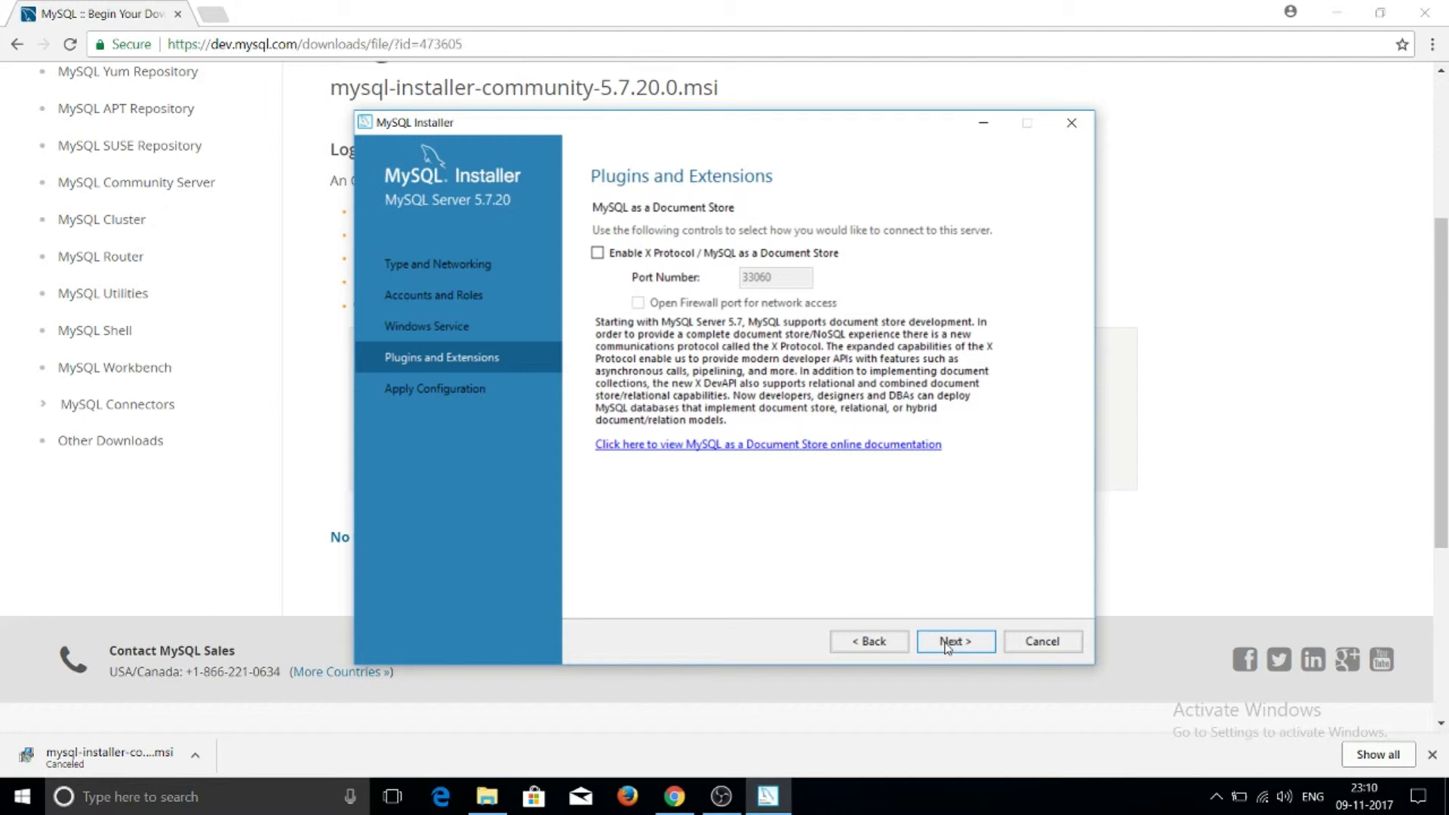
click(946, 644)
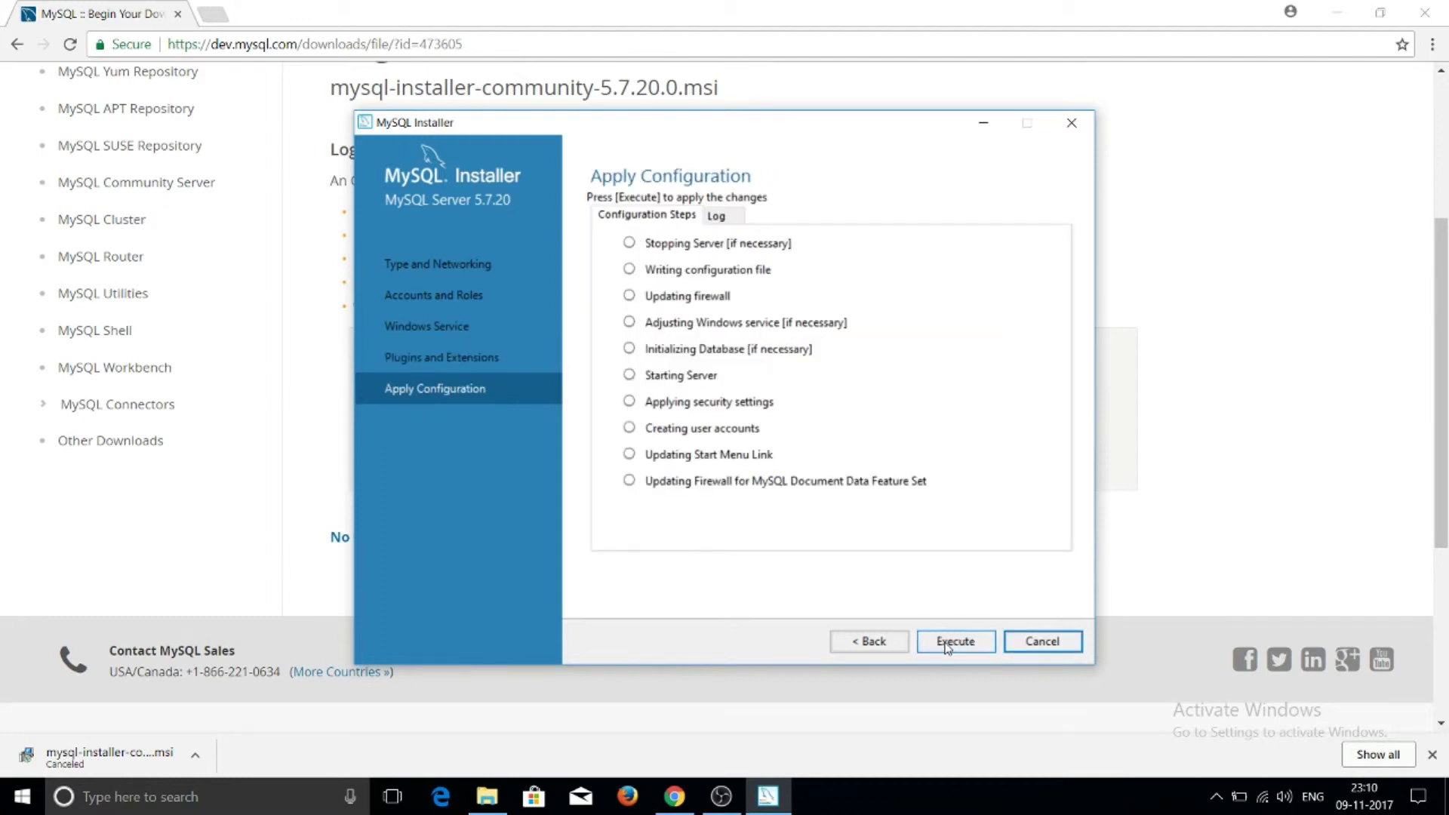
click(947, 643)
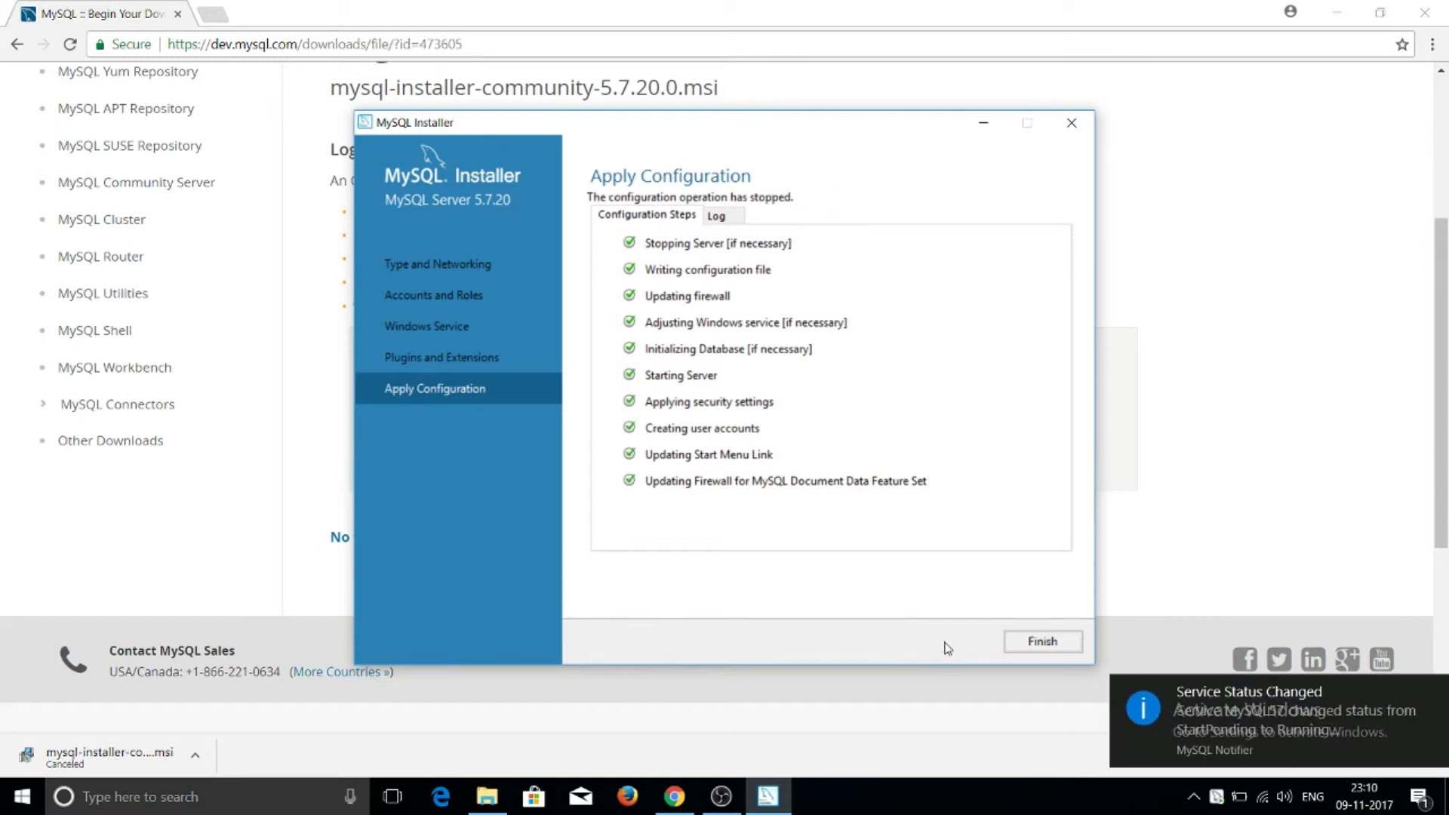
click(1045, 642)
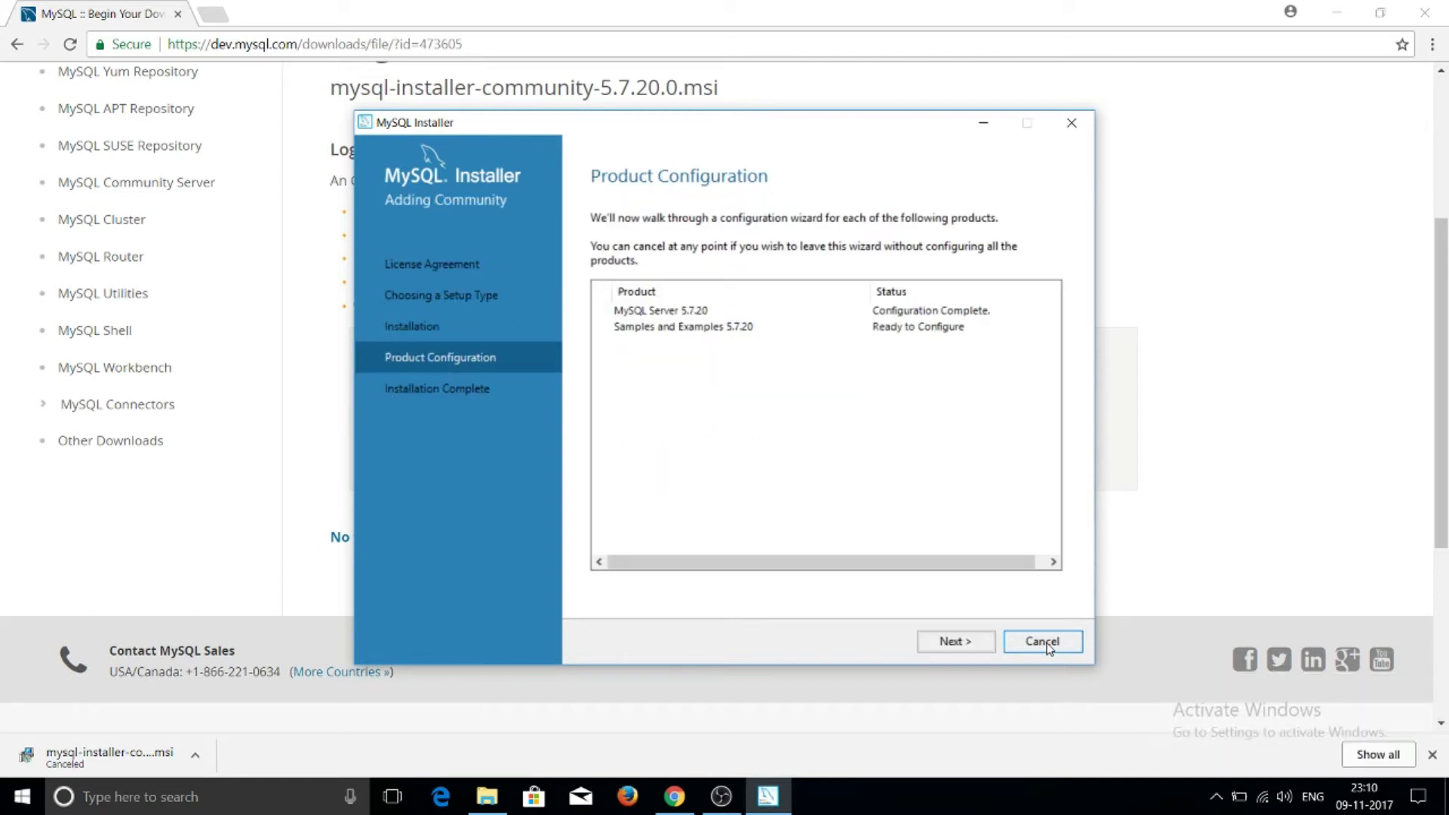
Check the root credentials and execute the Samples and Examples 5.7.20 configuration until finished
click(964, 648)
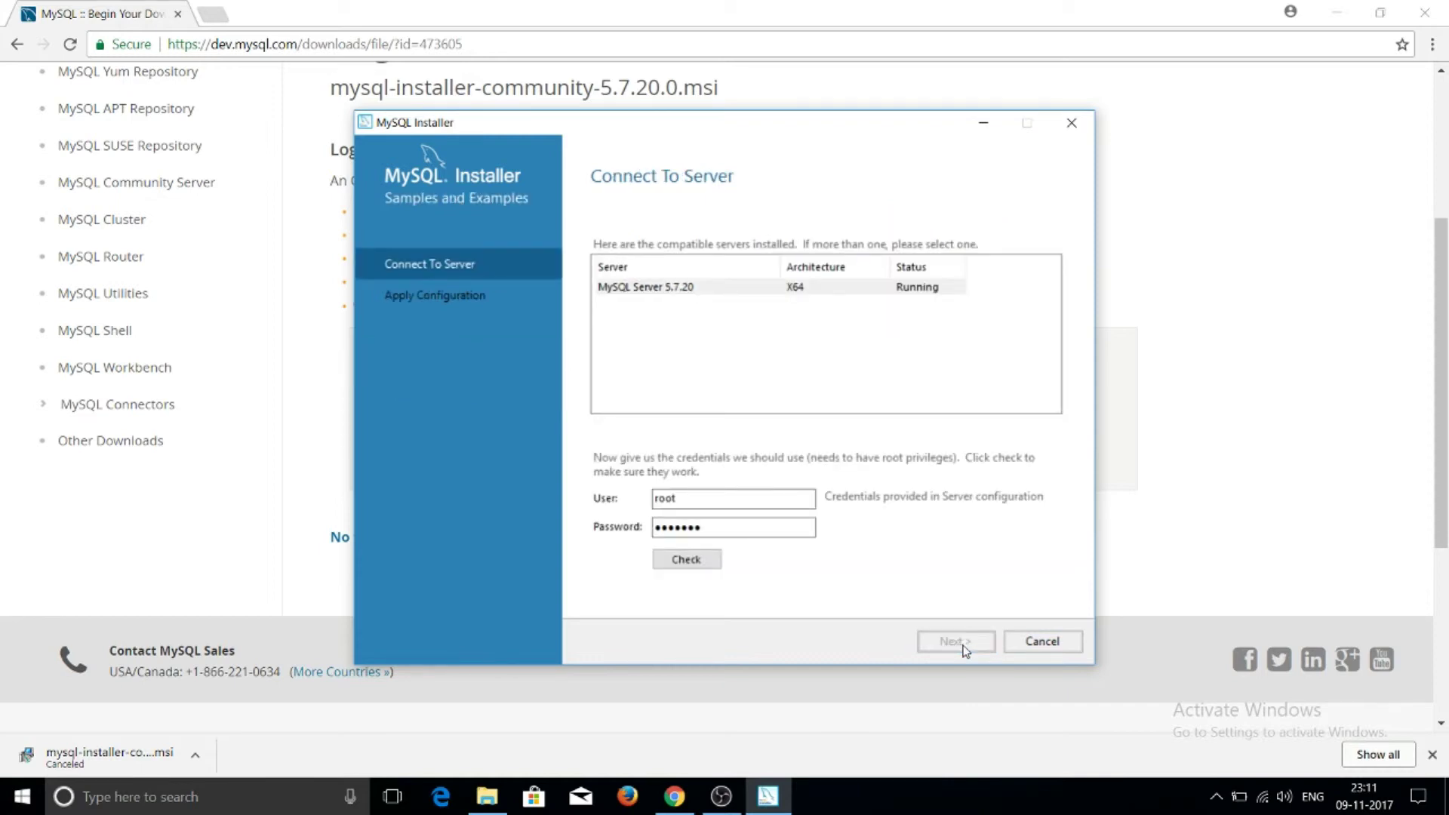
click(695, 565)
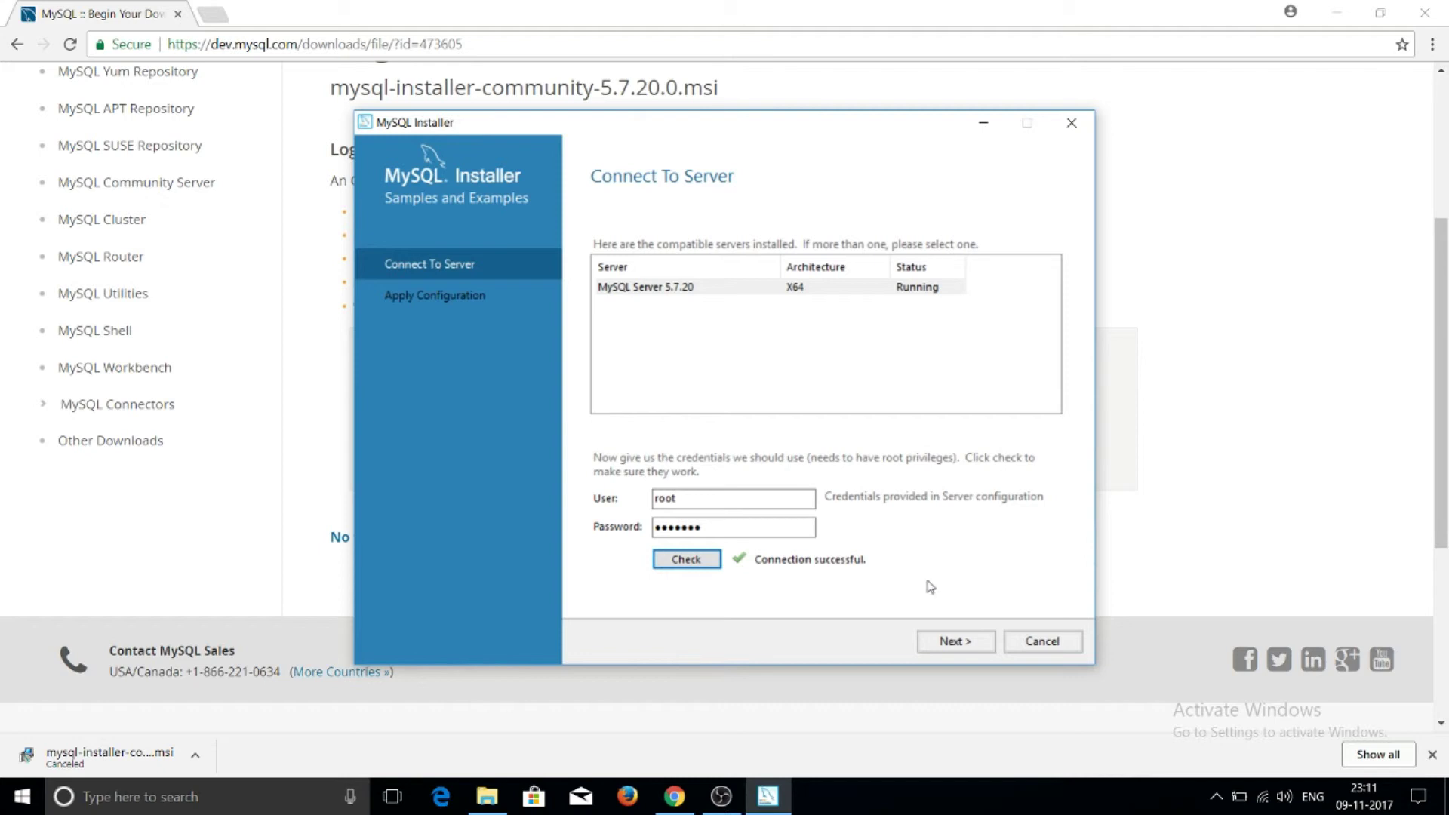
click(956, 643)
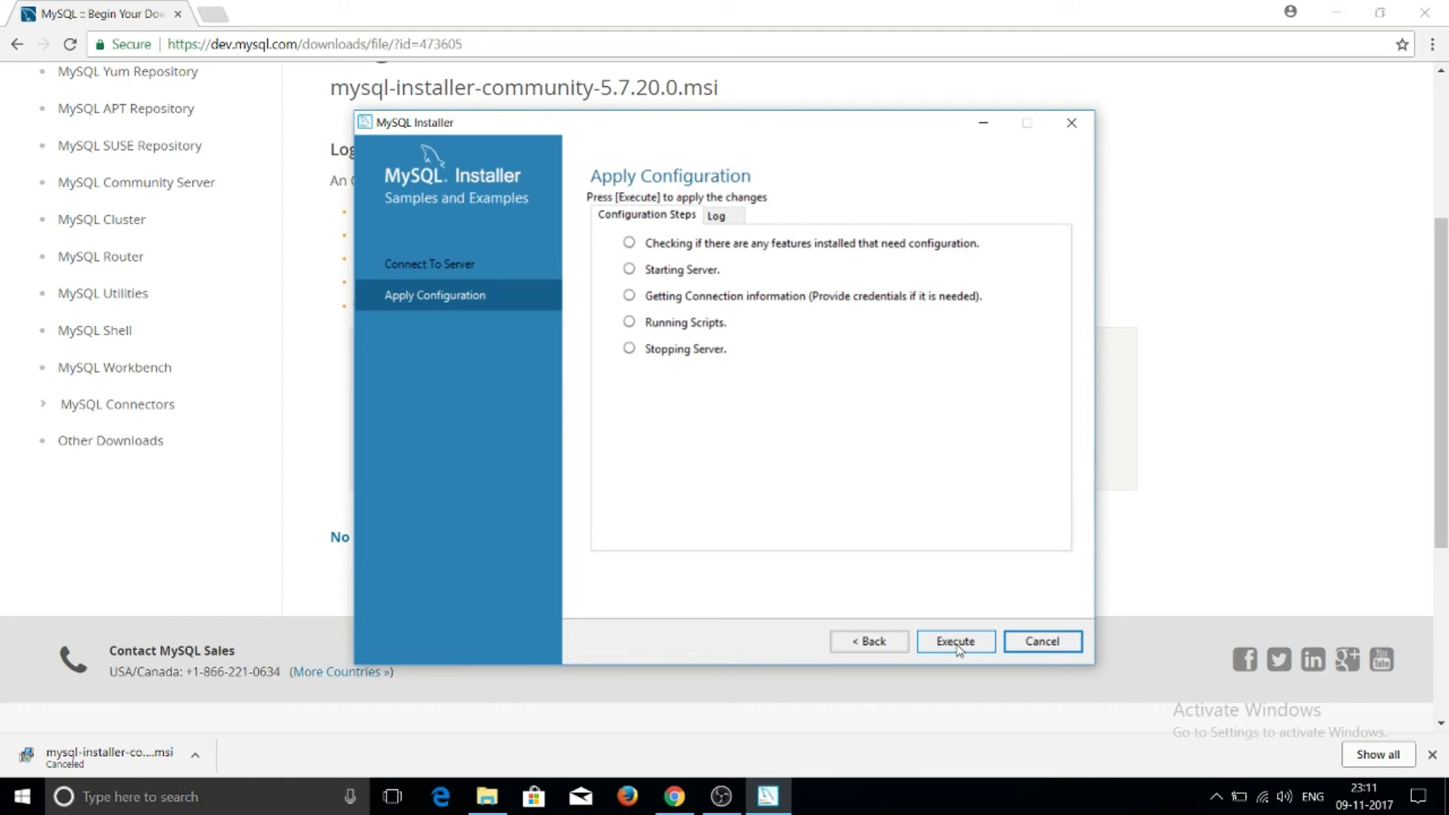
click(956, 642)
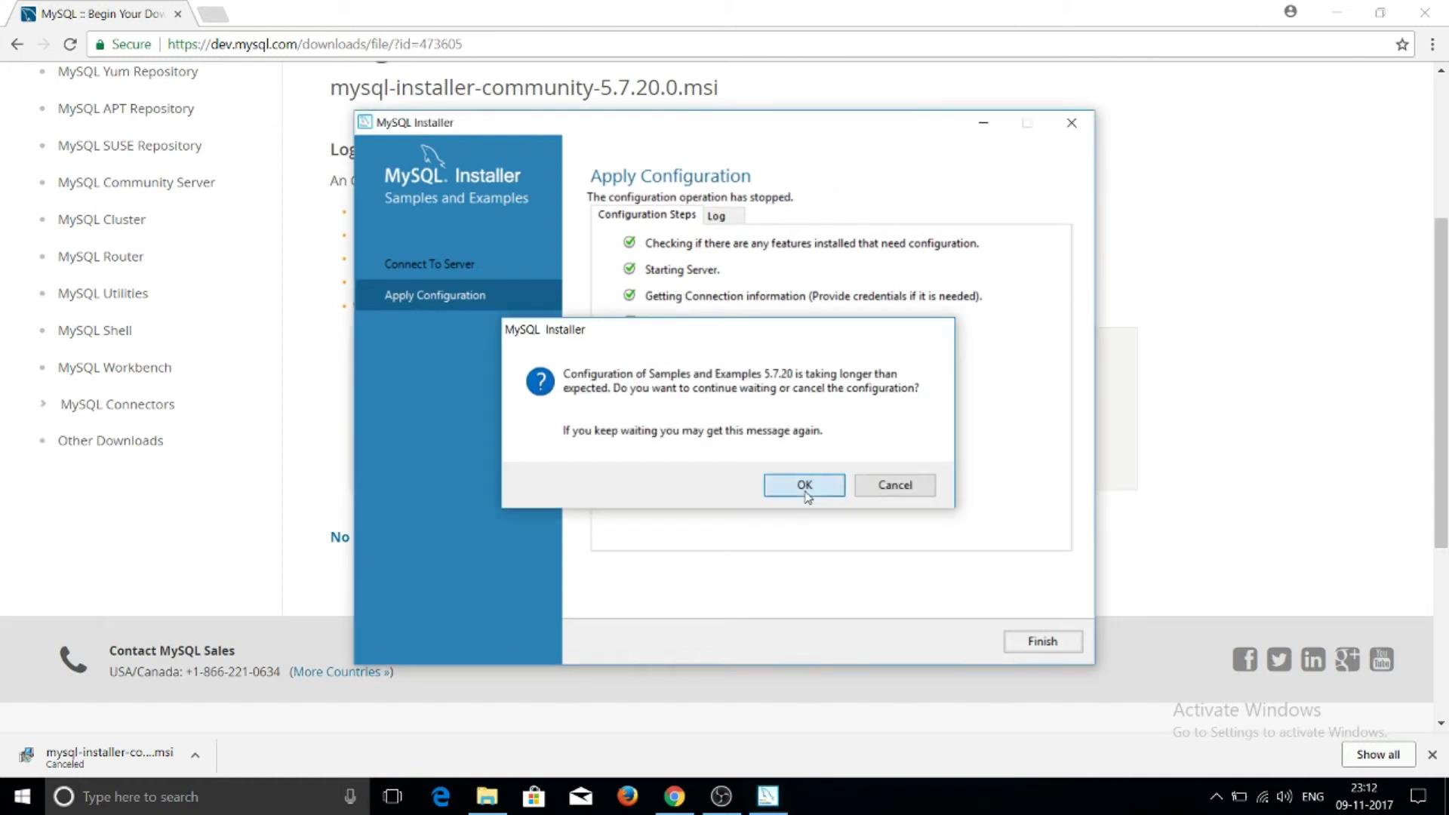
click(804, 485)
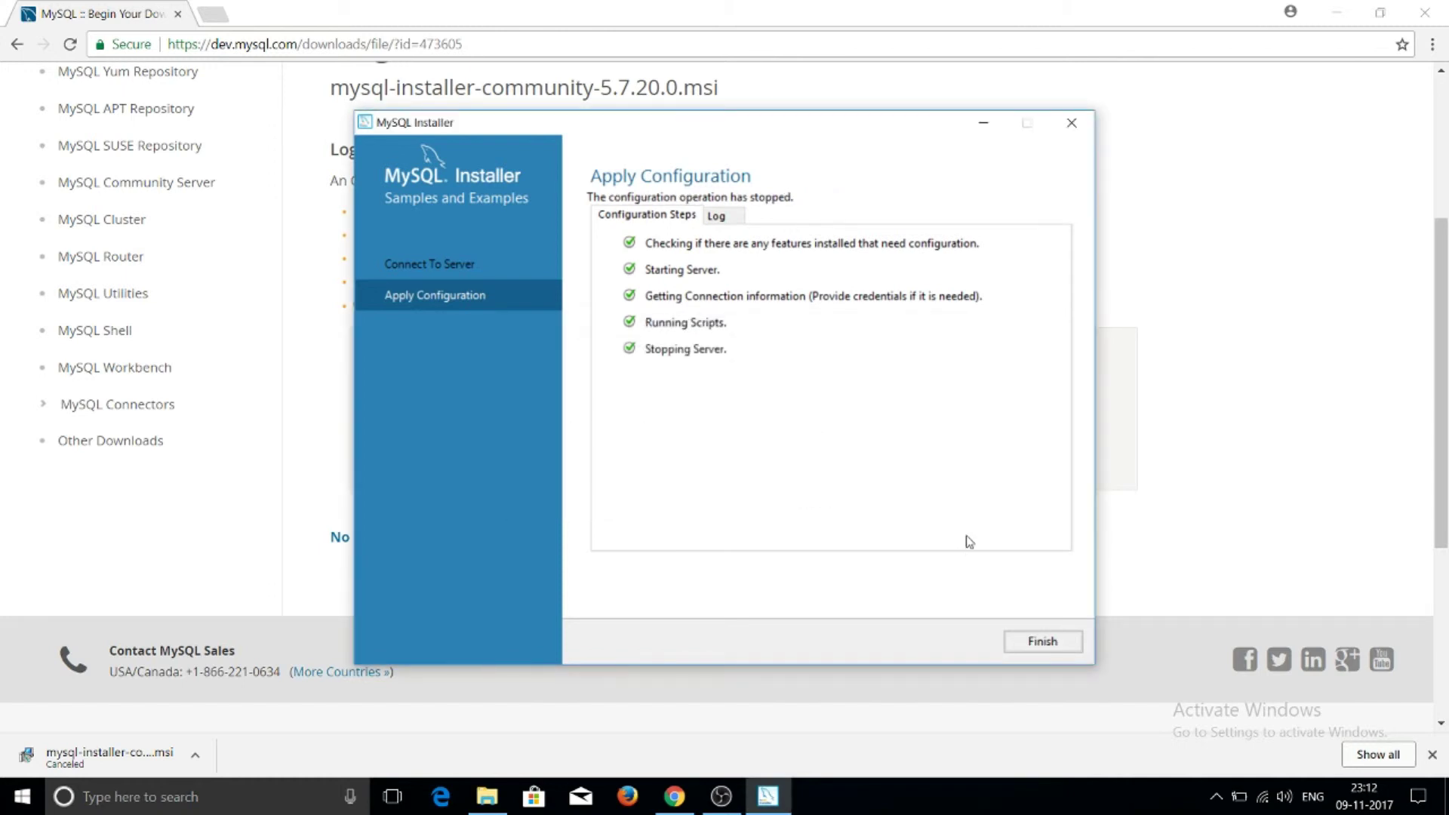
click(1042, 642)
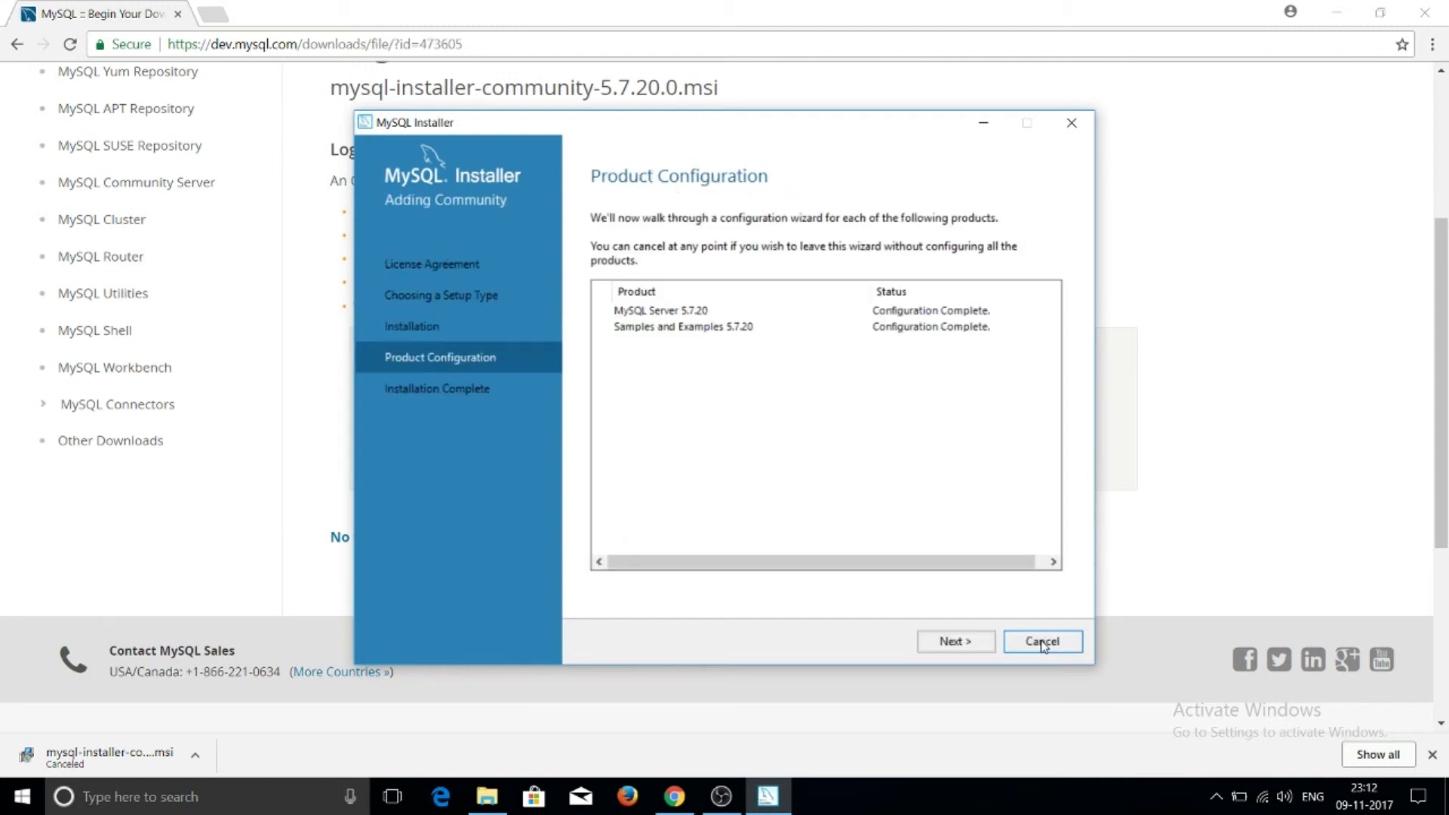
Finish the installation, close the installer, and nudge the MySQL Shell window aside
click(965, 643)
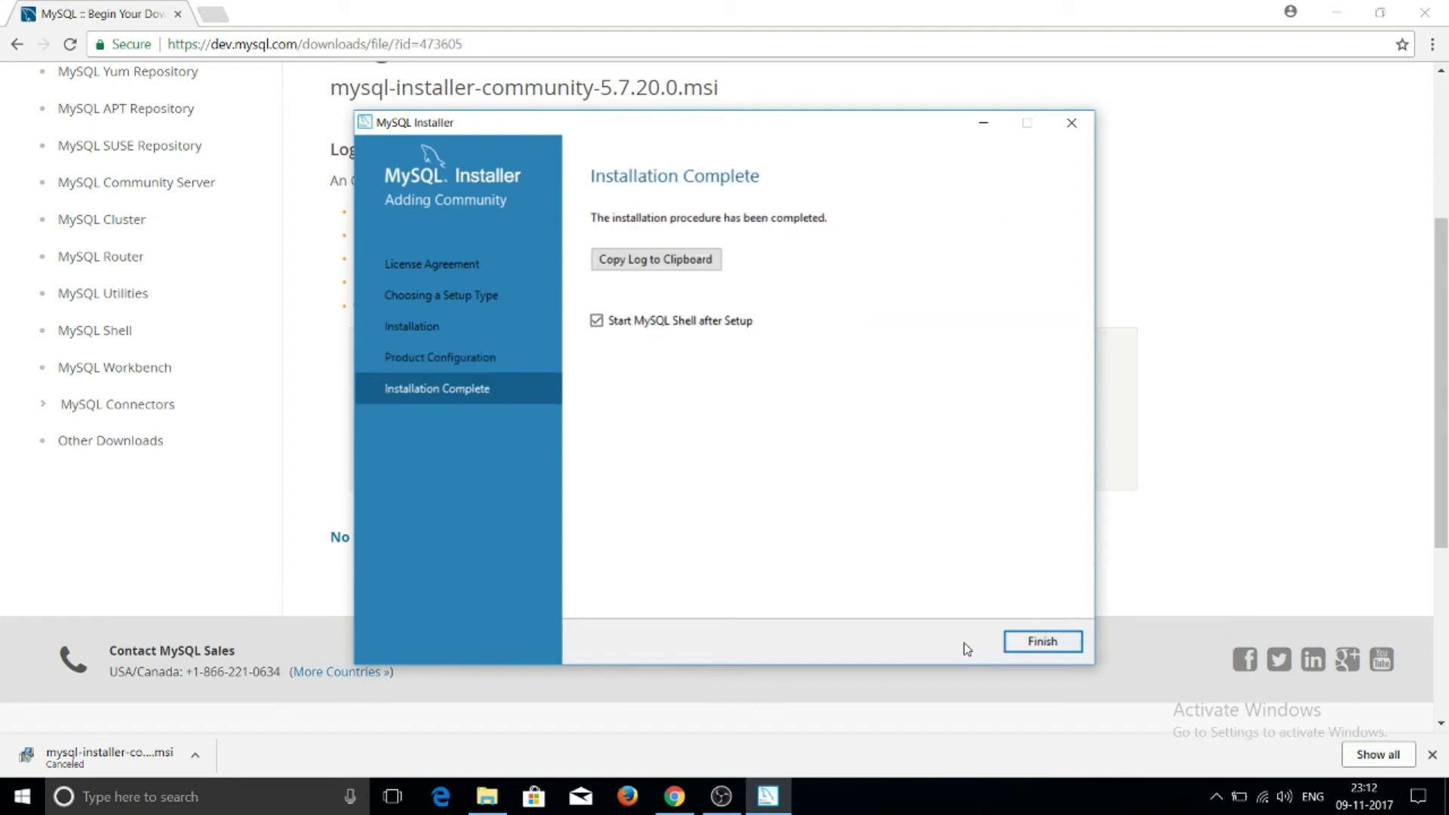
click(1043, 642)
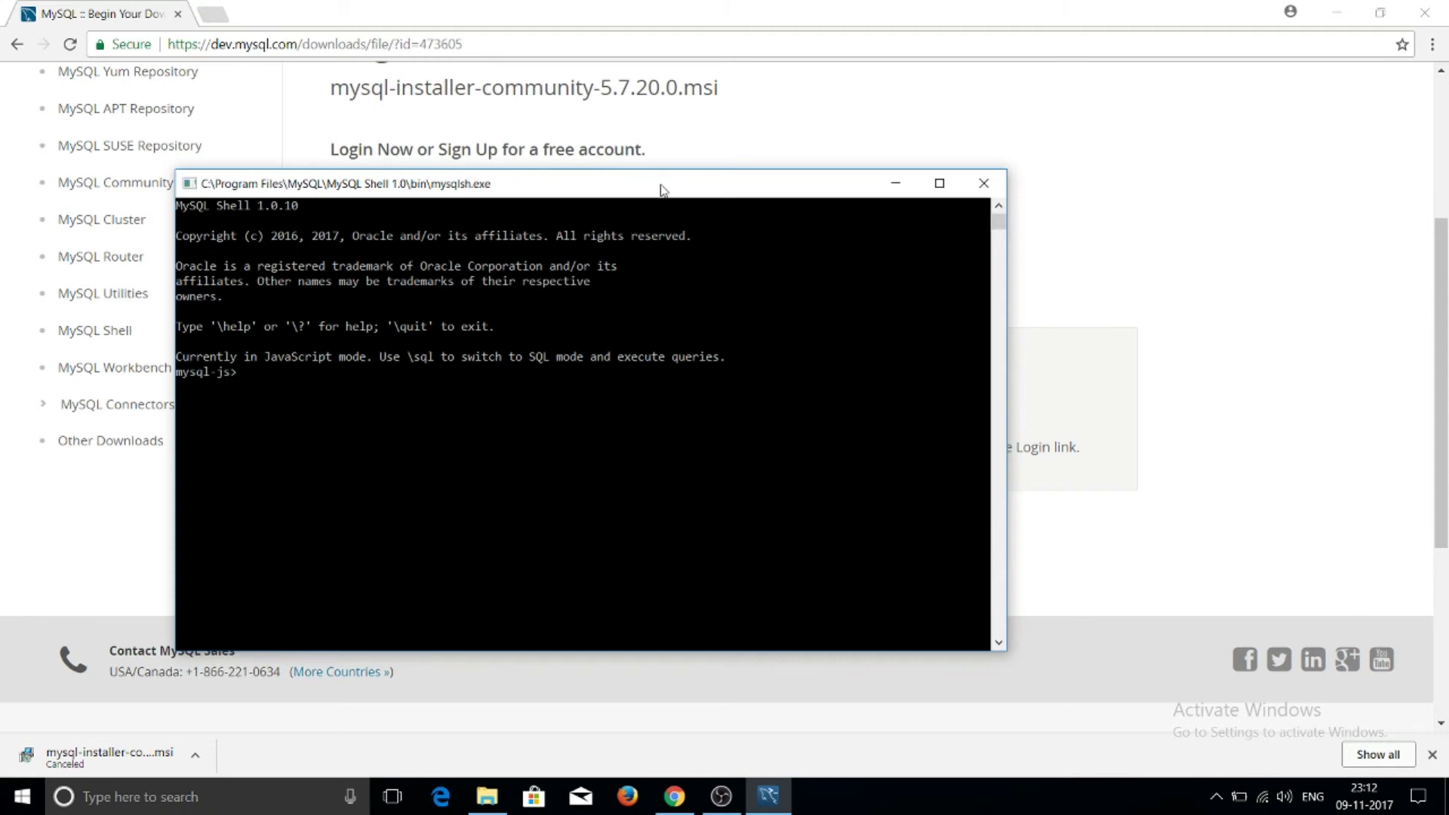
drag(662, 189, 688, 158)
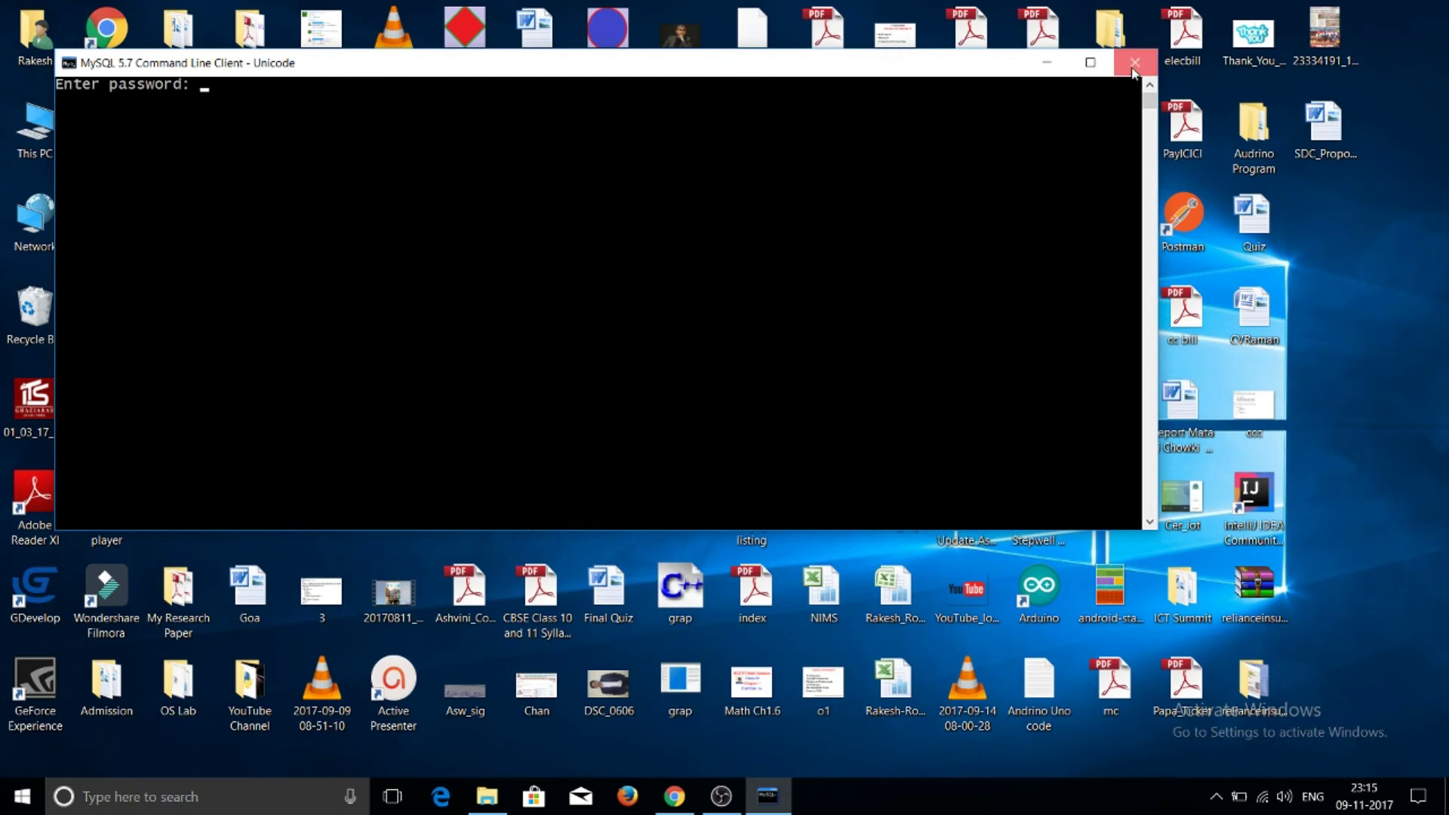
Close the old console and log in through MySQL 5.7 Command Line Client with the root password
click(1134, 61)
click(198, 799)
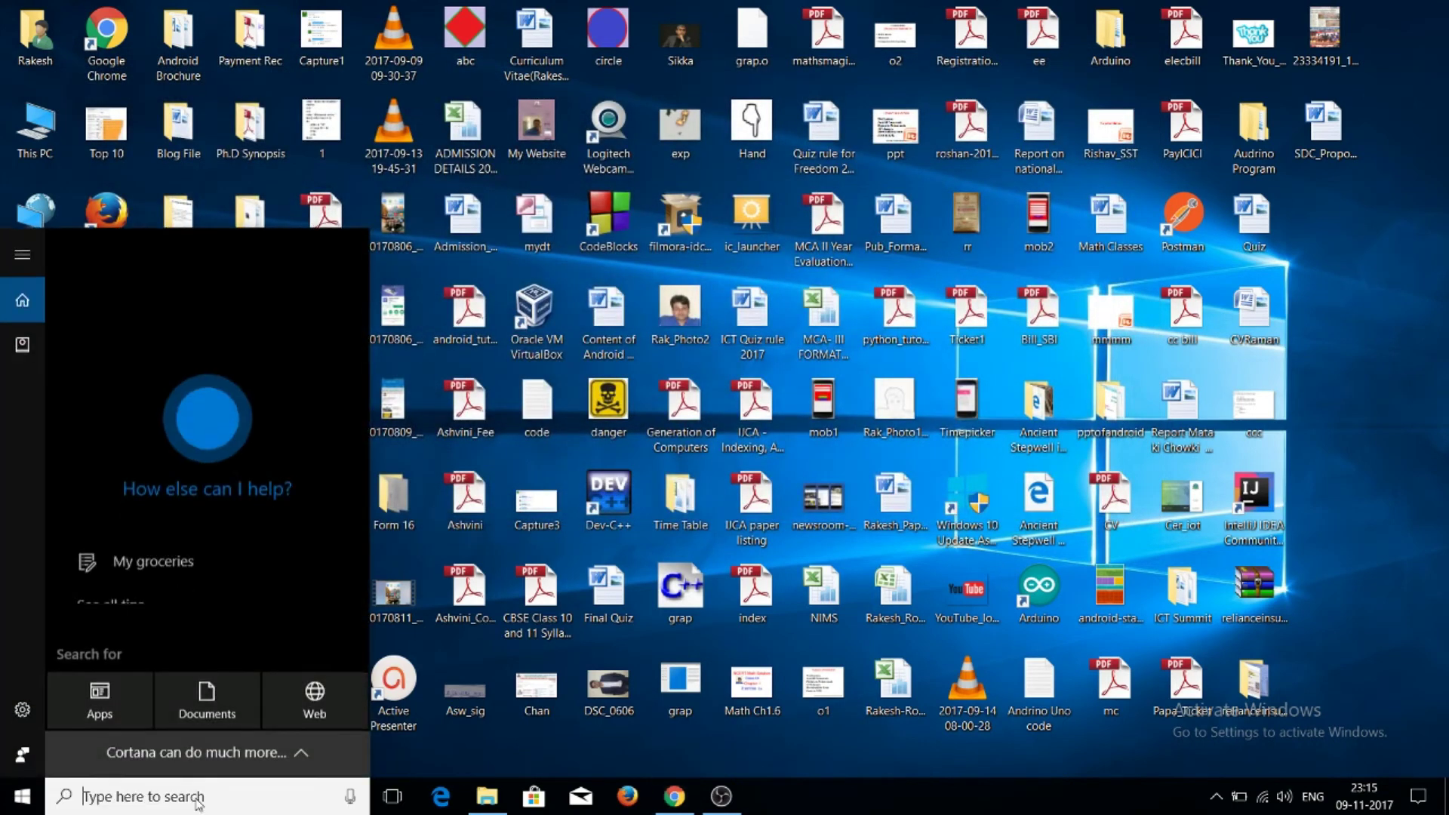
text(mysql)
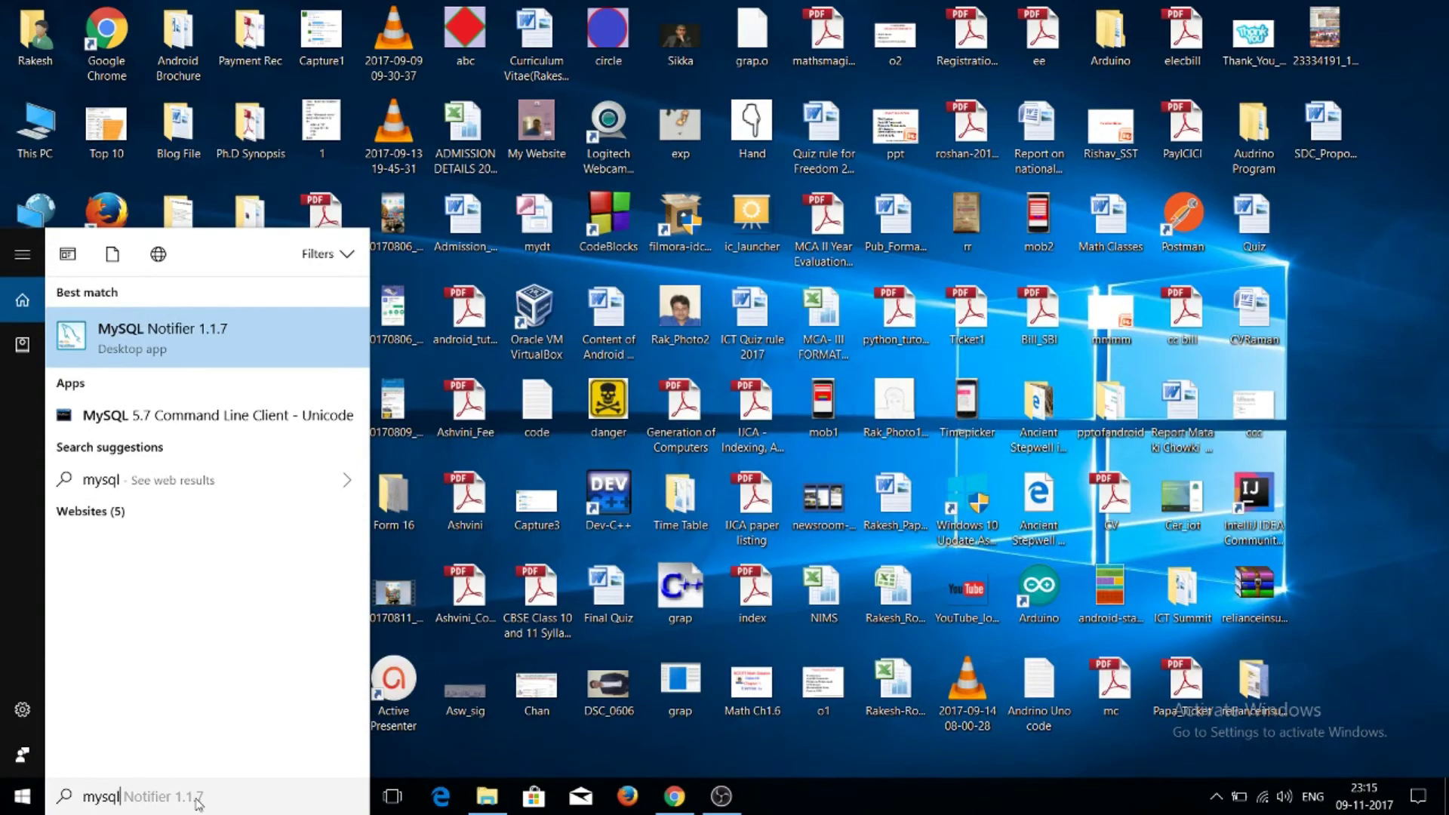
click(228, 429)
text(*******)
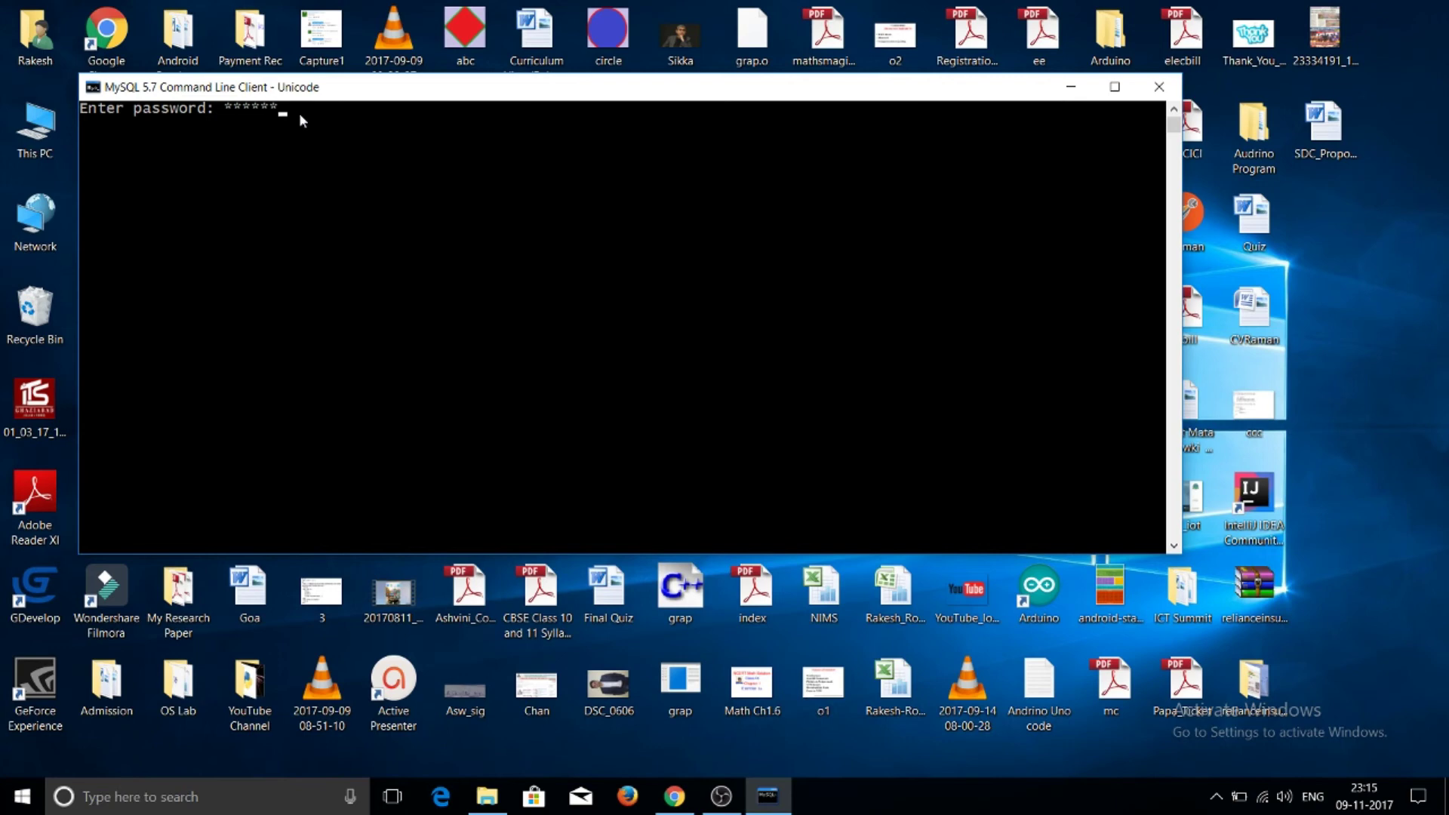
key(Return)
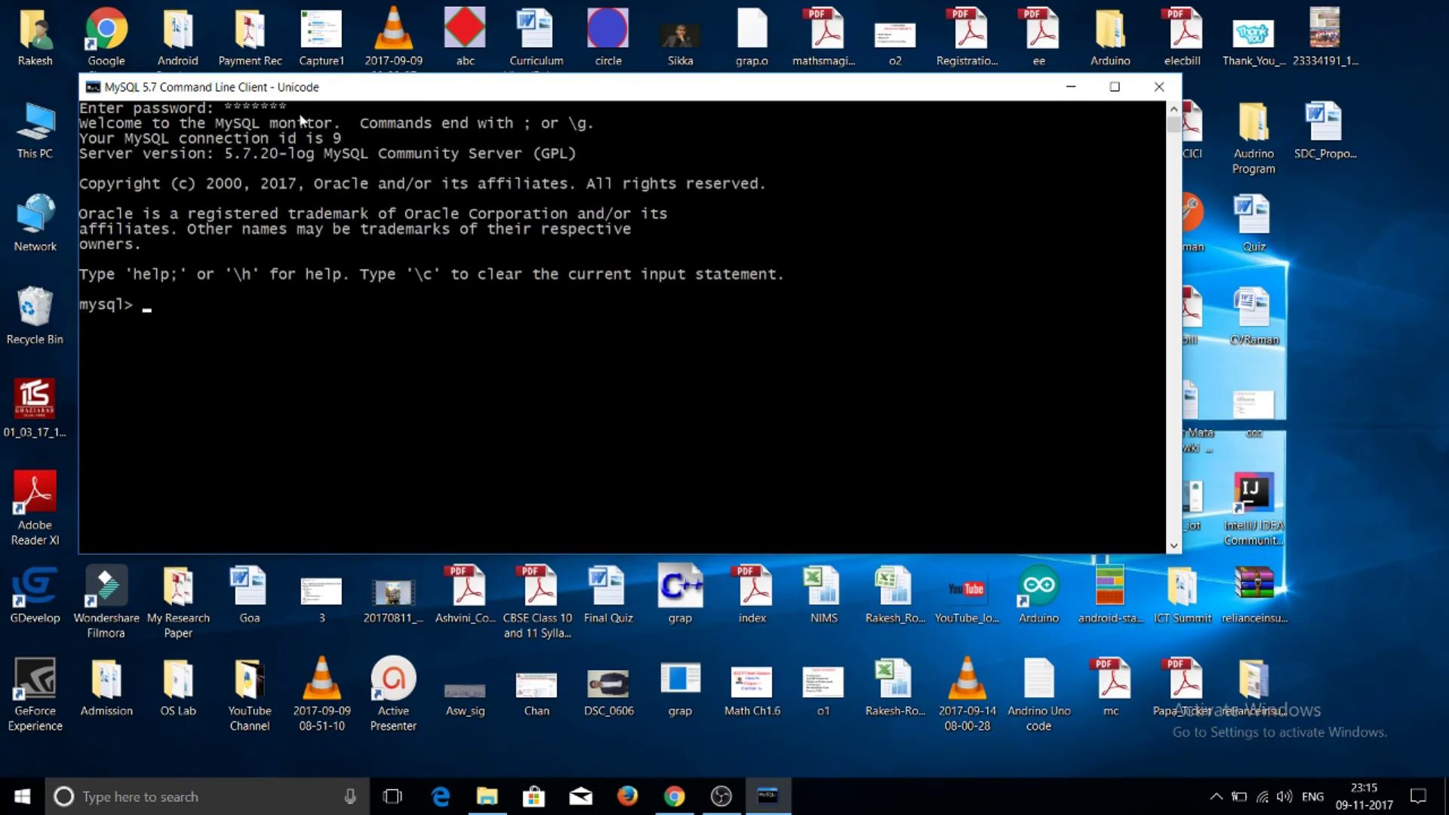
Run 'select 56+67 from dual;' and get the result 123
drag(922, 85, 988, 29)
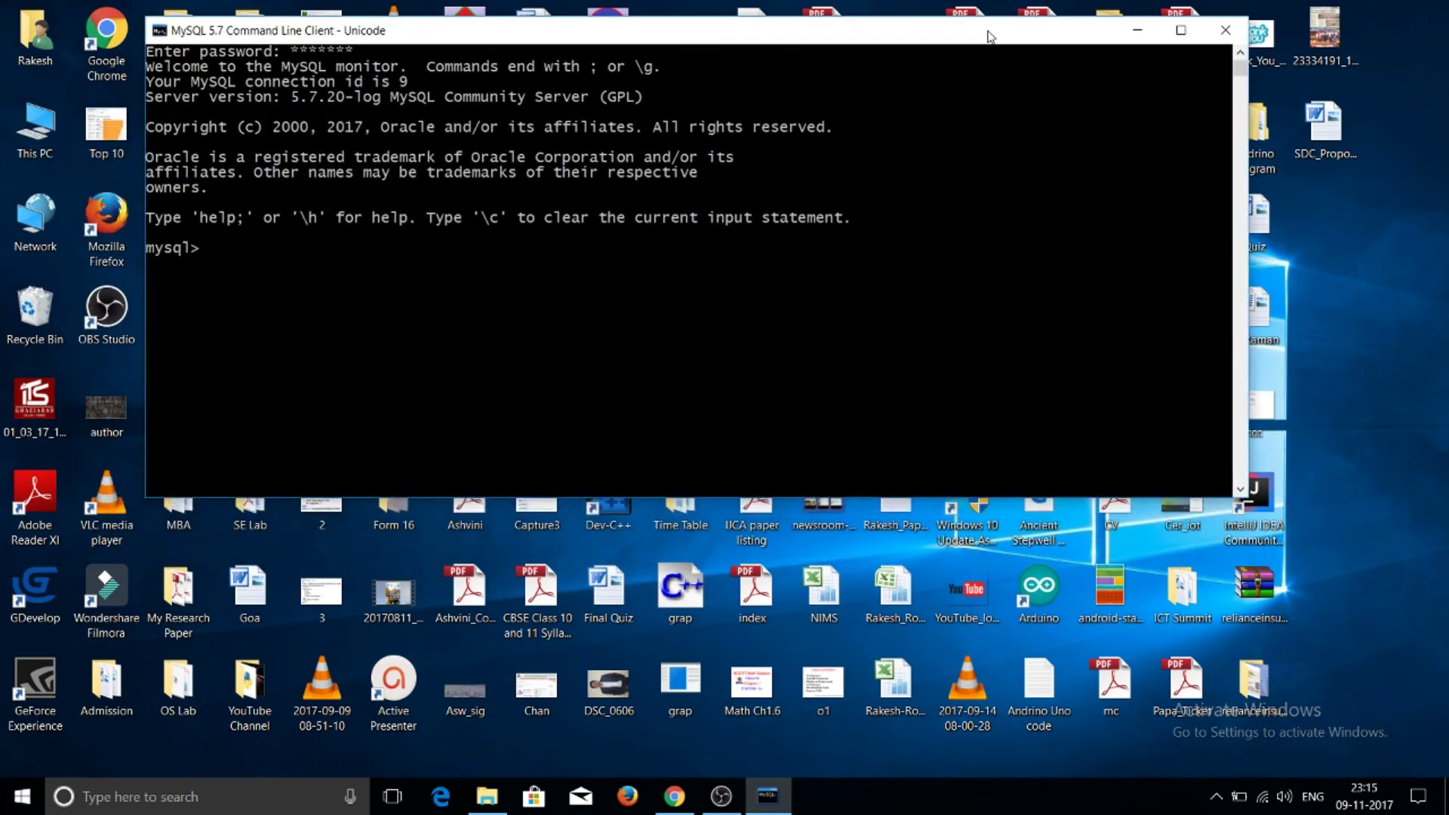
text(selec)
text(t 56+67 from dual;)
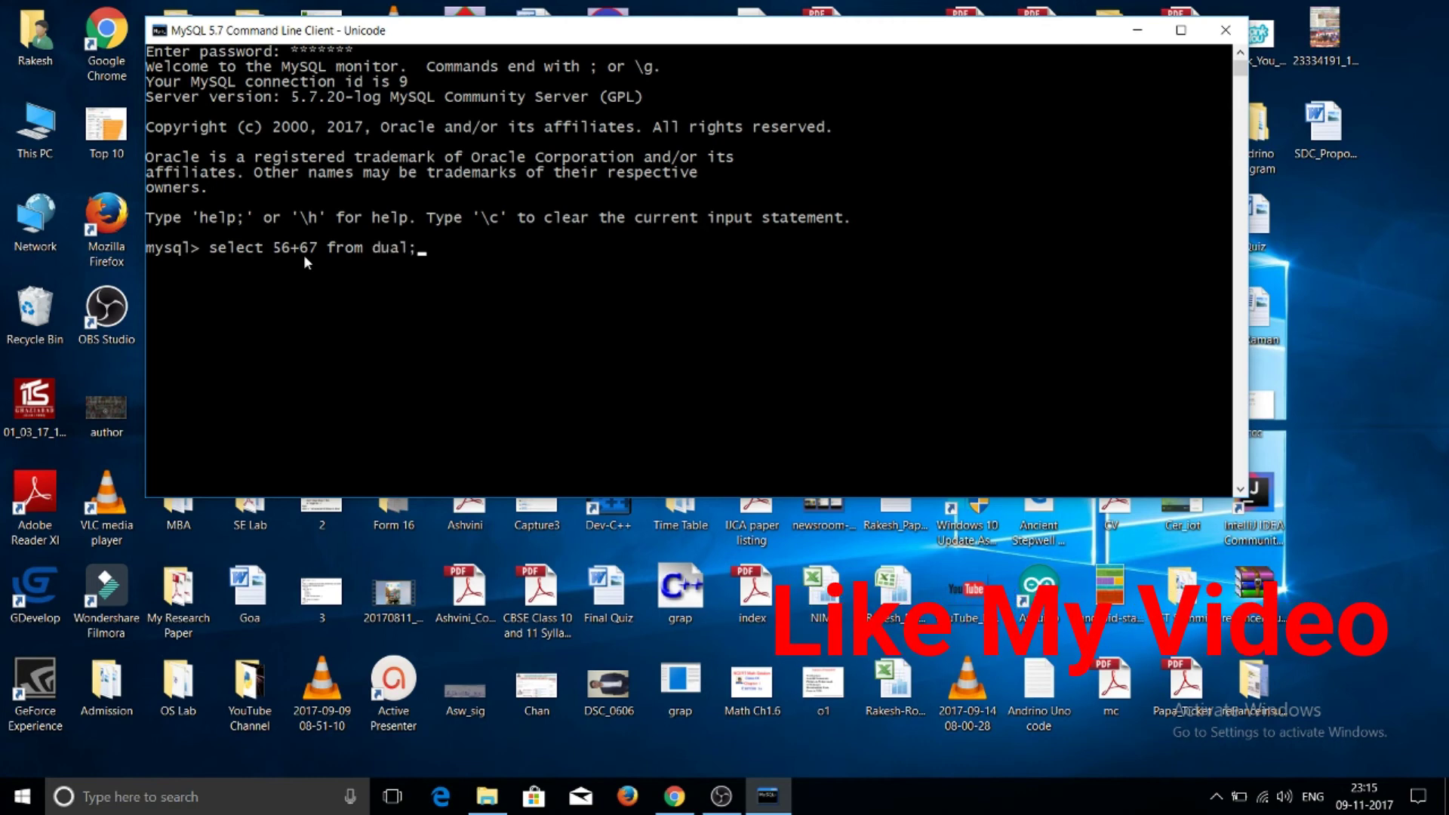
key(Return)
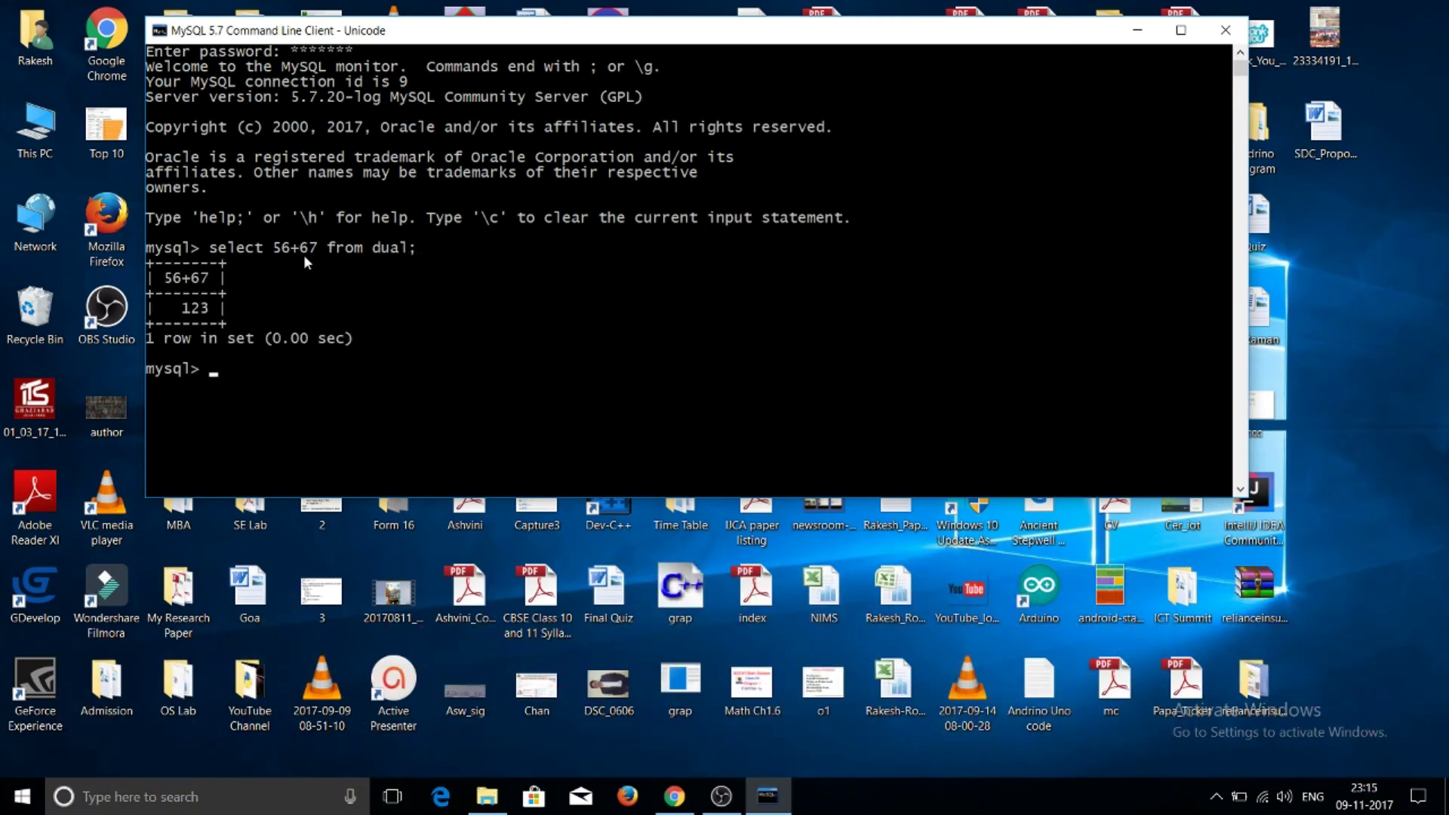